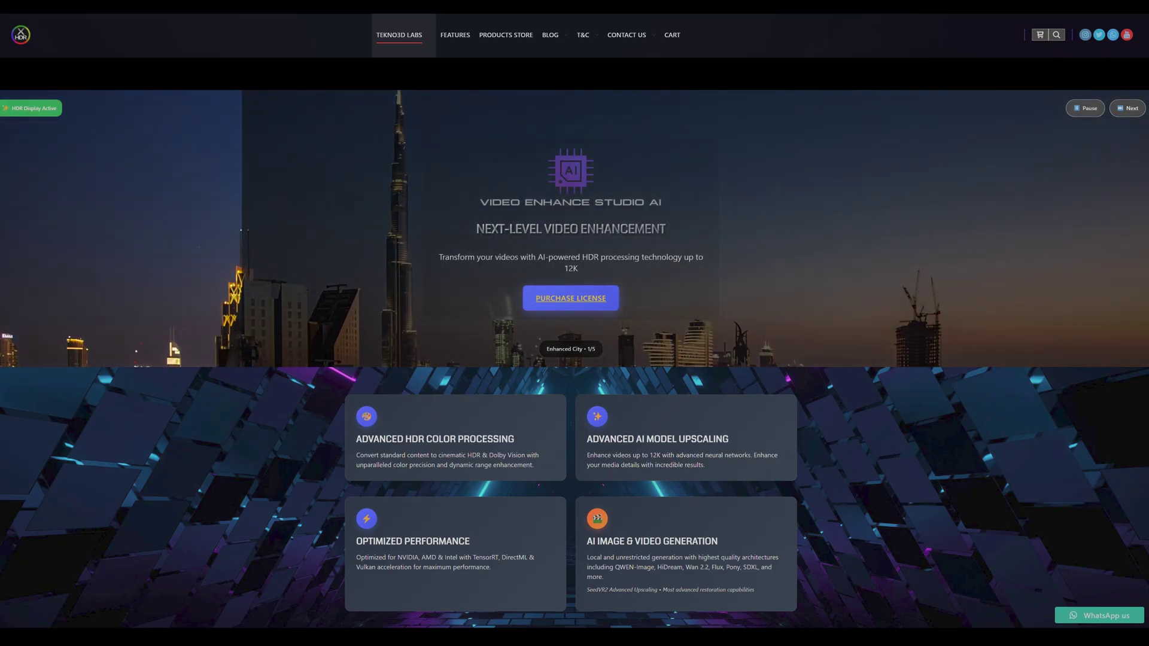
Scroll down the Tekno3D Labs landing page and sweep the before/after comparison slider.
scroll(575, 334, down, 4)
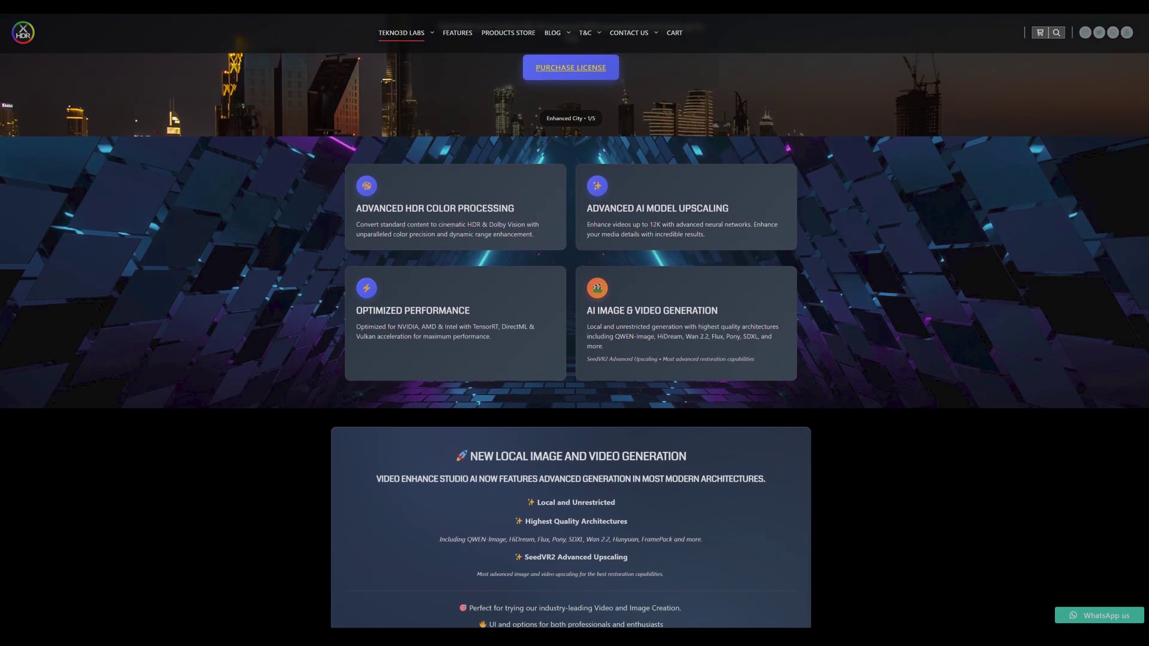
scroll(574, 334, down, 5)
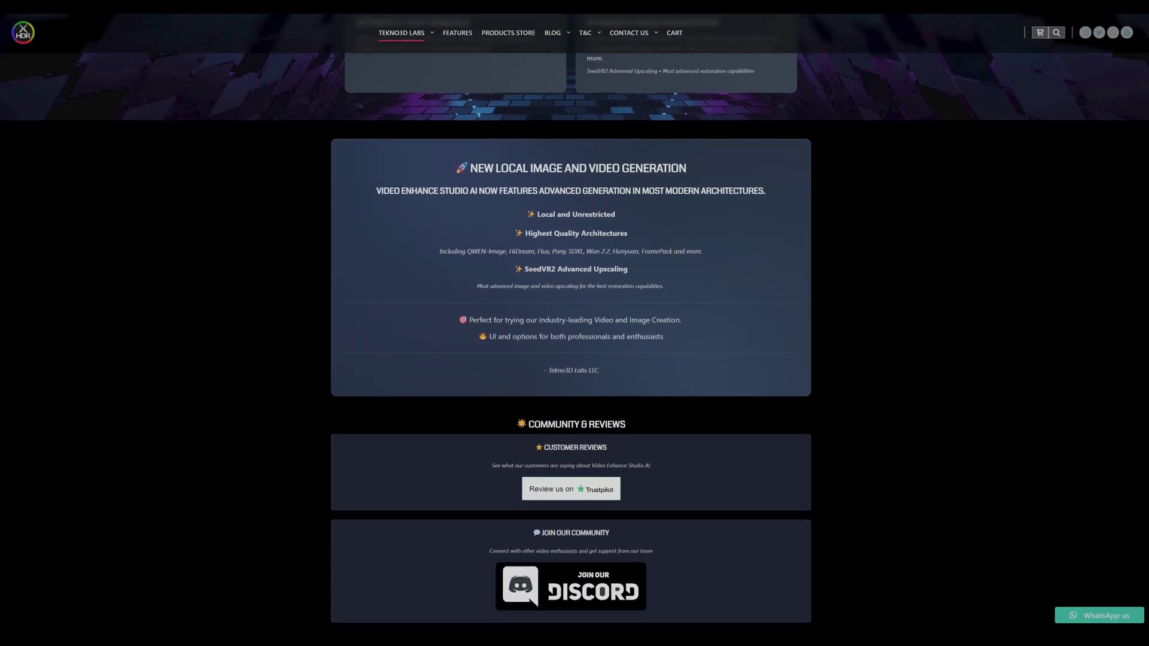
scroll(461, 328, down, 9)
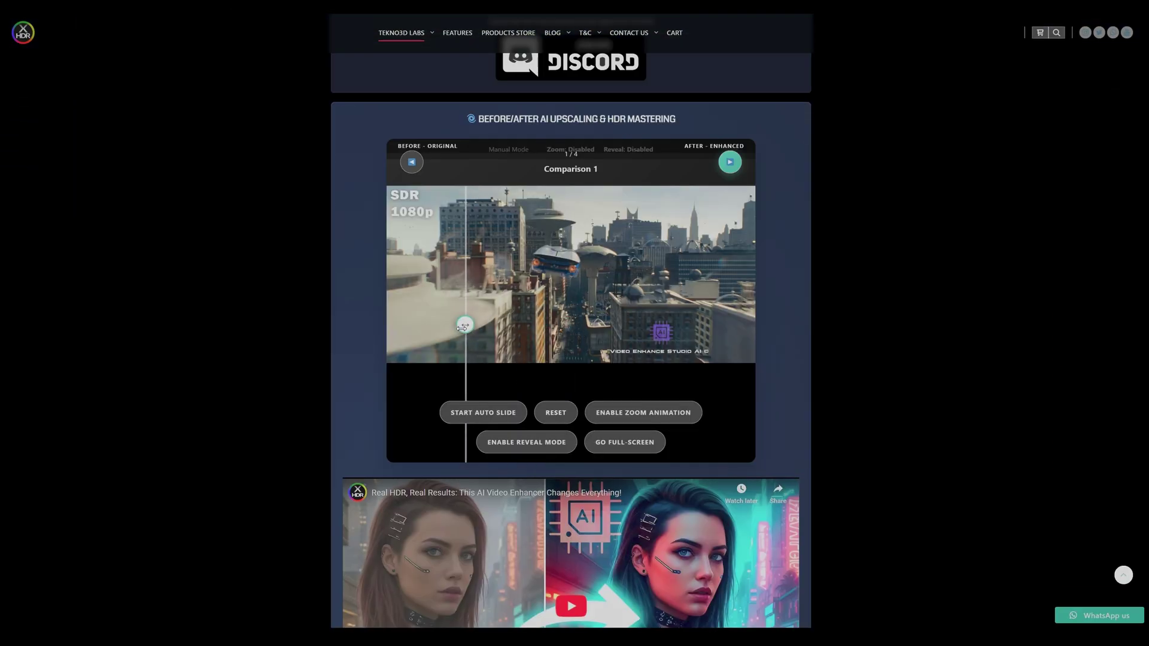
drag(462, 327, 582, 325)
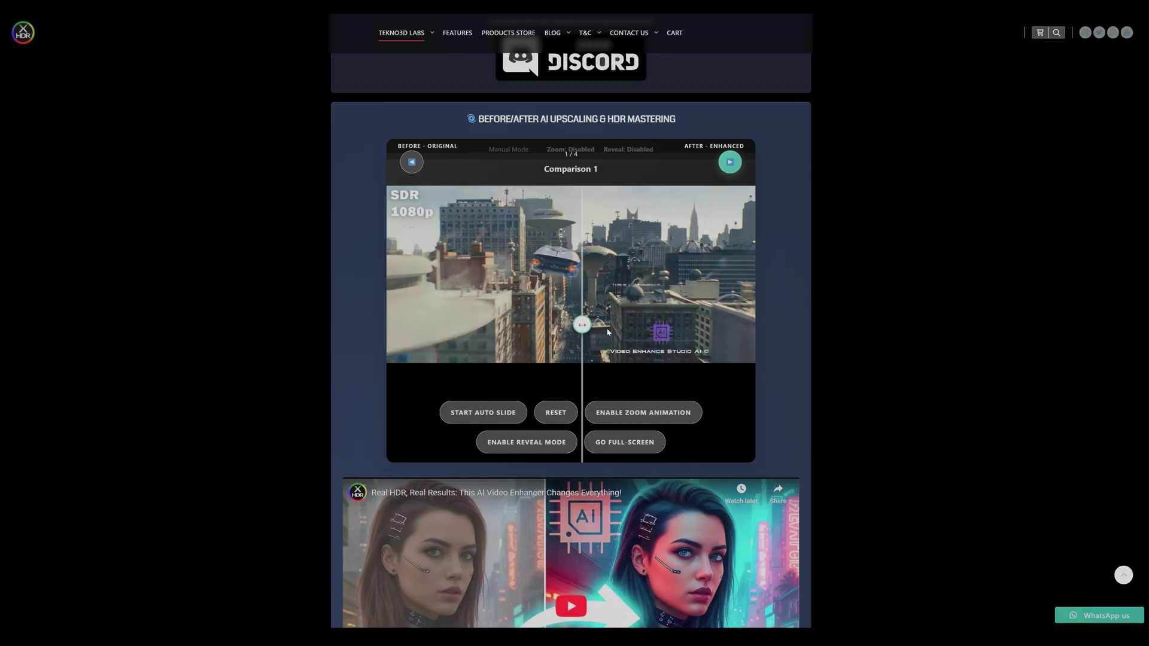
Browse the AI Upscaling Gallery images, then continue down to the YouTube trailer grid.
scroll(461, 407, down, 10)
click(459, 406)
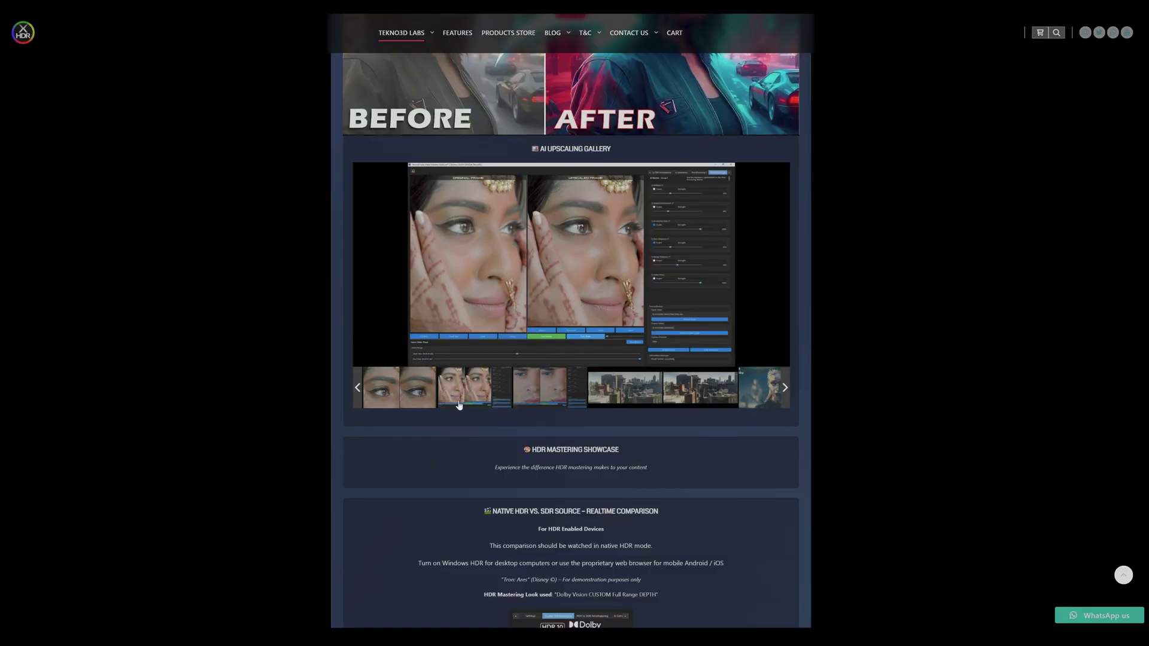
click(539, 407)
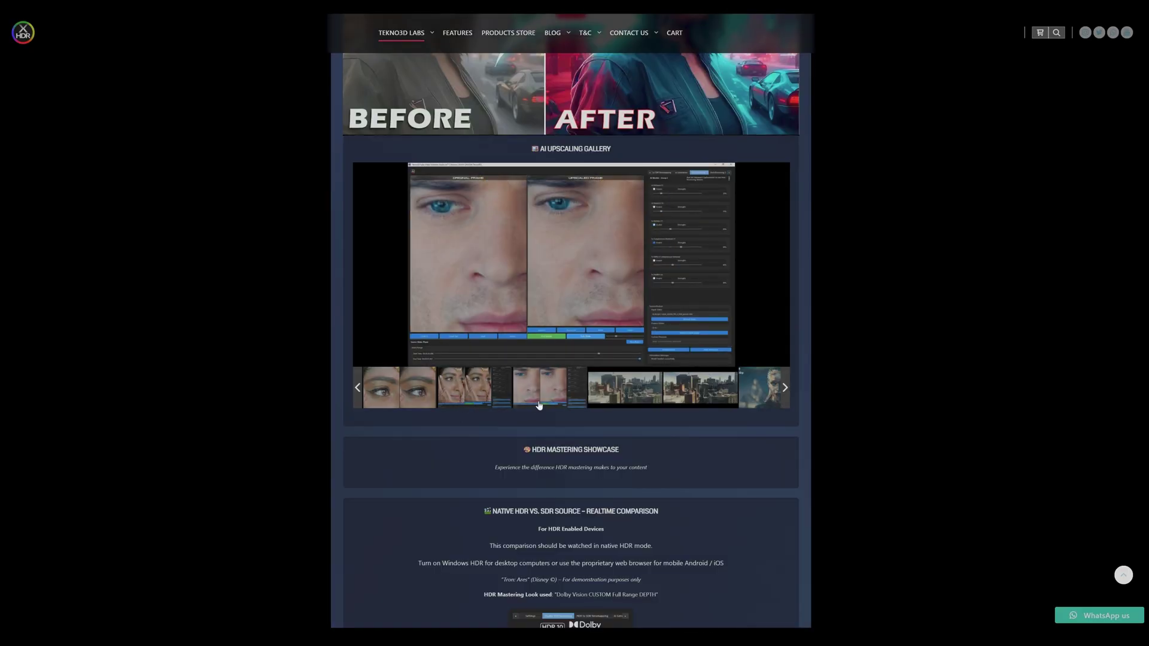
click(625, 405)
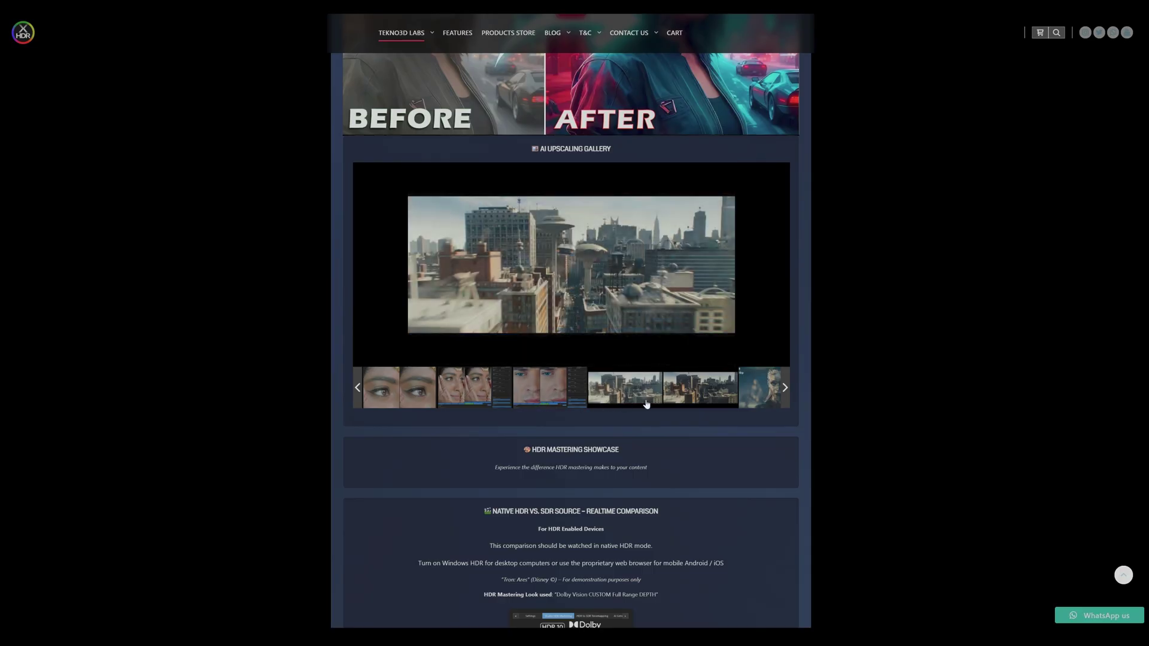
click(766, 401)
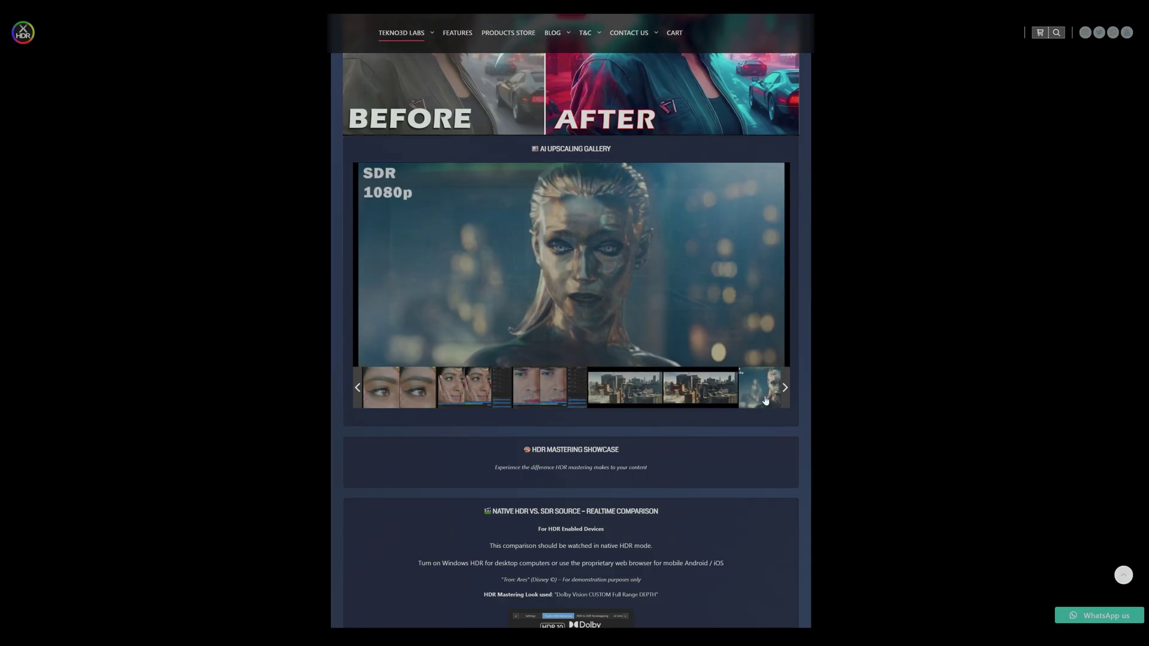
click(786, 390)
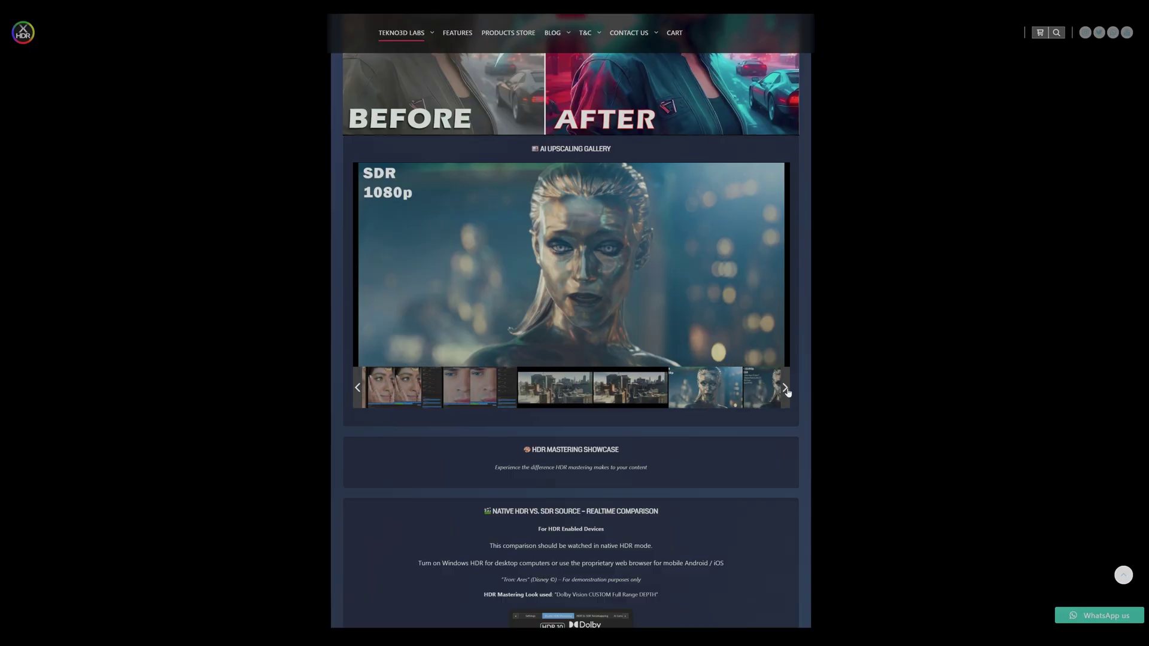
click(758, 400)
scroll(757, 400, down, 10)
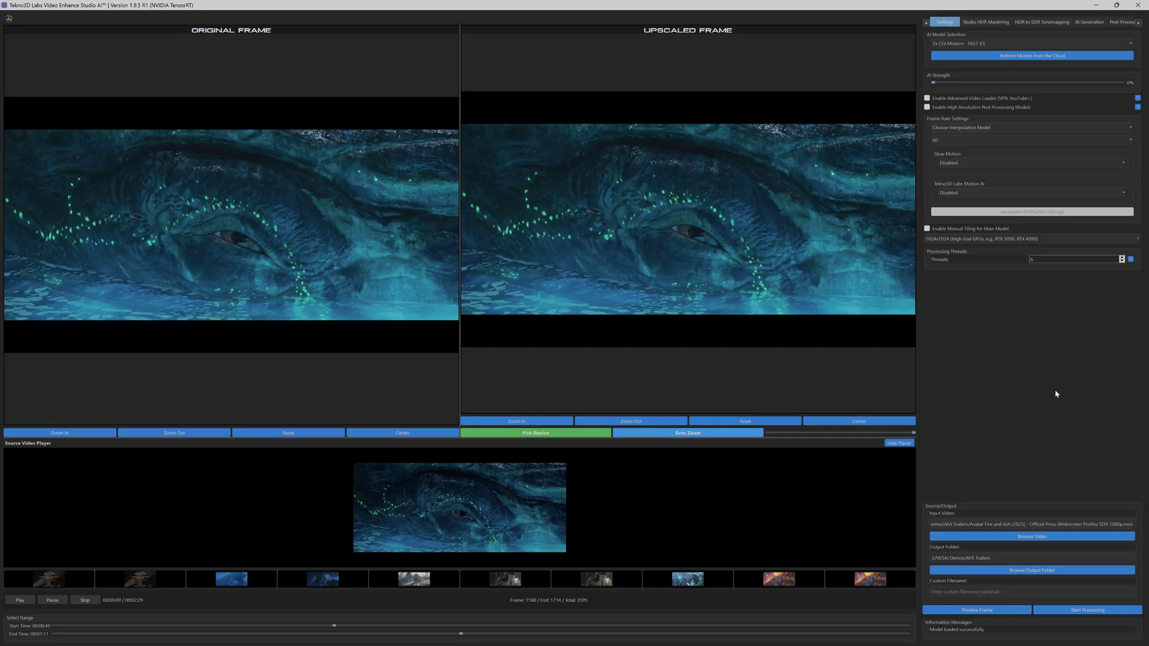
click(1132, 45)
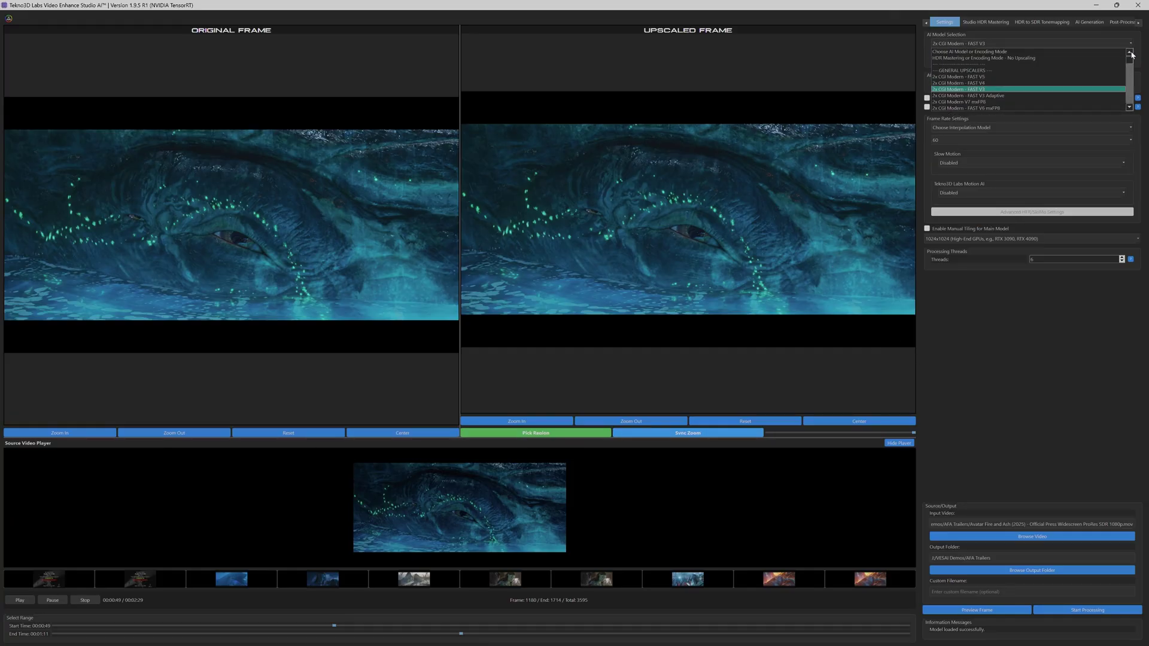
scroll(1069, 78, down, 1)
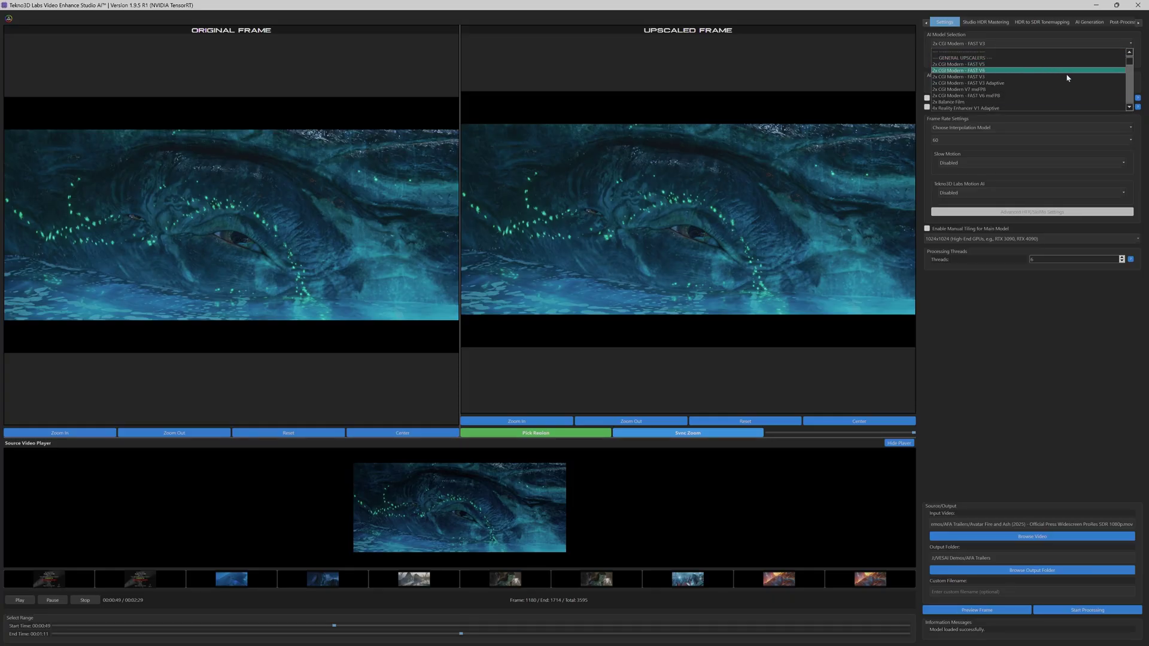
click(1130, 107)
click(1129, 107)
click(1129, 107)
click(1130, 107)
click(1130, 107)
click(1129, 107)
click(1130, 107)
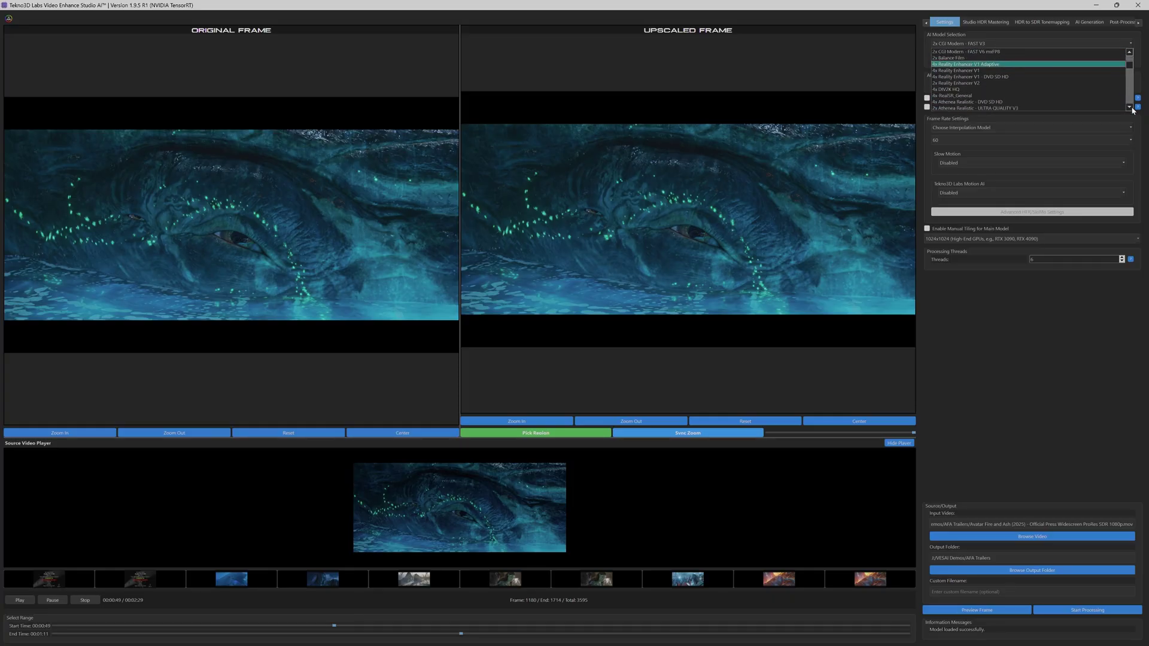
click(1130, 107)
click(1130, 107)
click(1129, 107)
click(1129, 107)
click(1129, 107)
click(1130, 107)
click(1129, 107)
click(1130, 107)
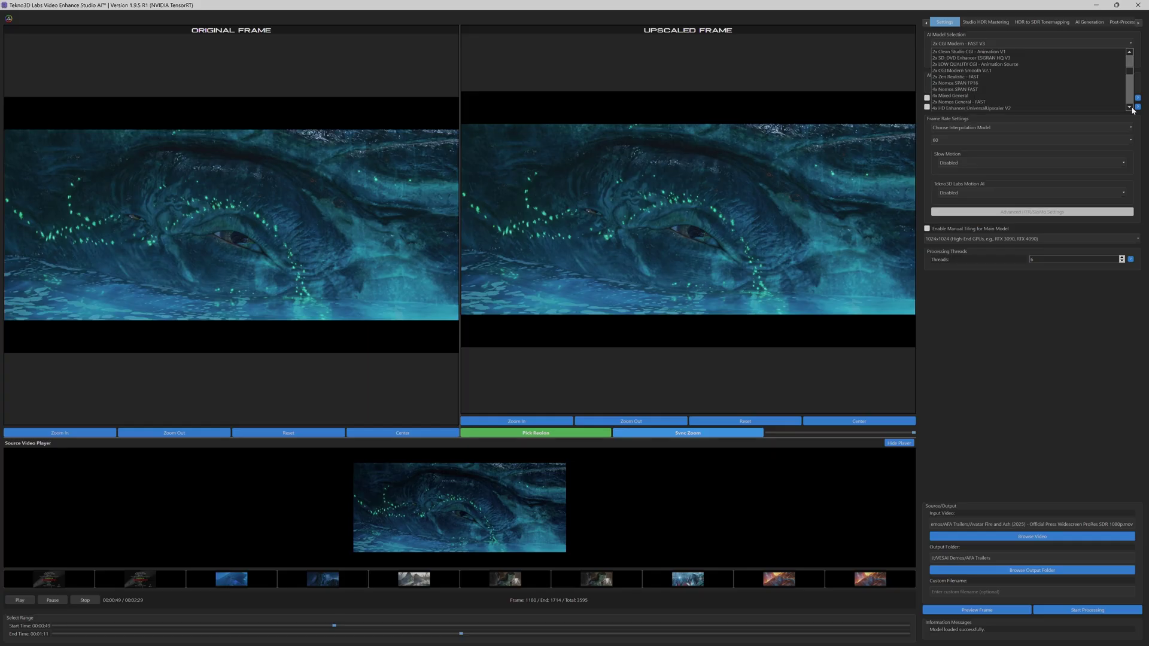
click(1130, 107)
click(1130, 108)
click(1129, 107)
click(1130, 107)
click(1130, 107)
click(1130, 107)
click(1130, 108)
click(1130, 107)
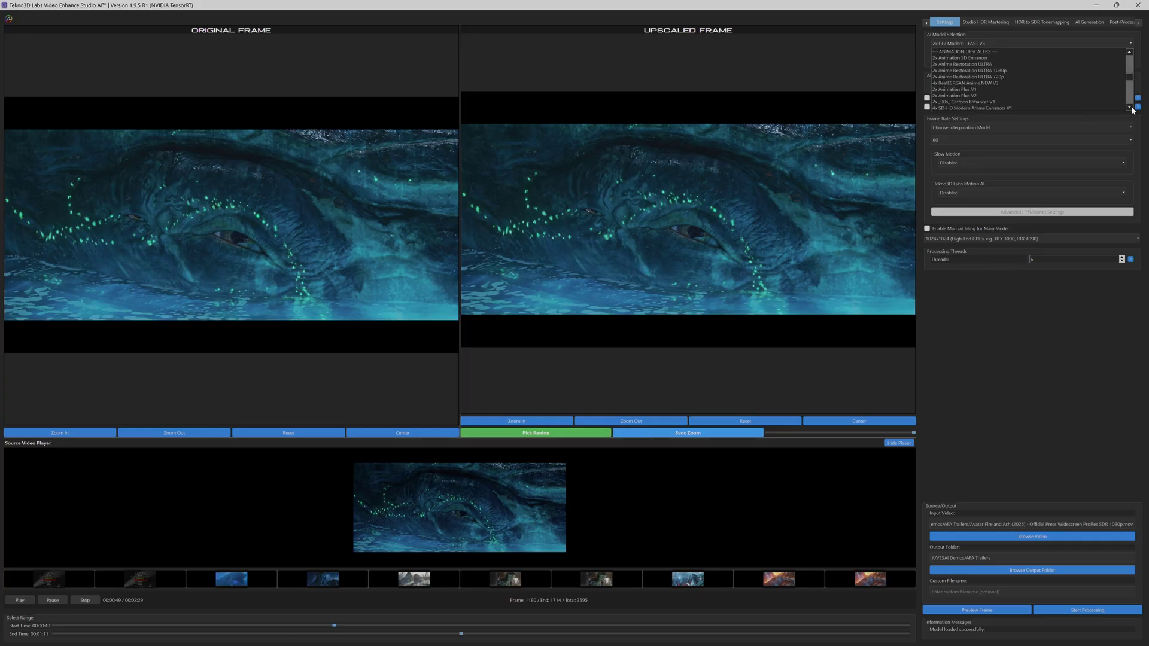
click(1130, 107)
click(1130, 107)
click(1130, 107)
click(1130, 107)
click(1130, 107)
click(1130, 107)
click(1130, 107)
click(1130, 107)
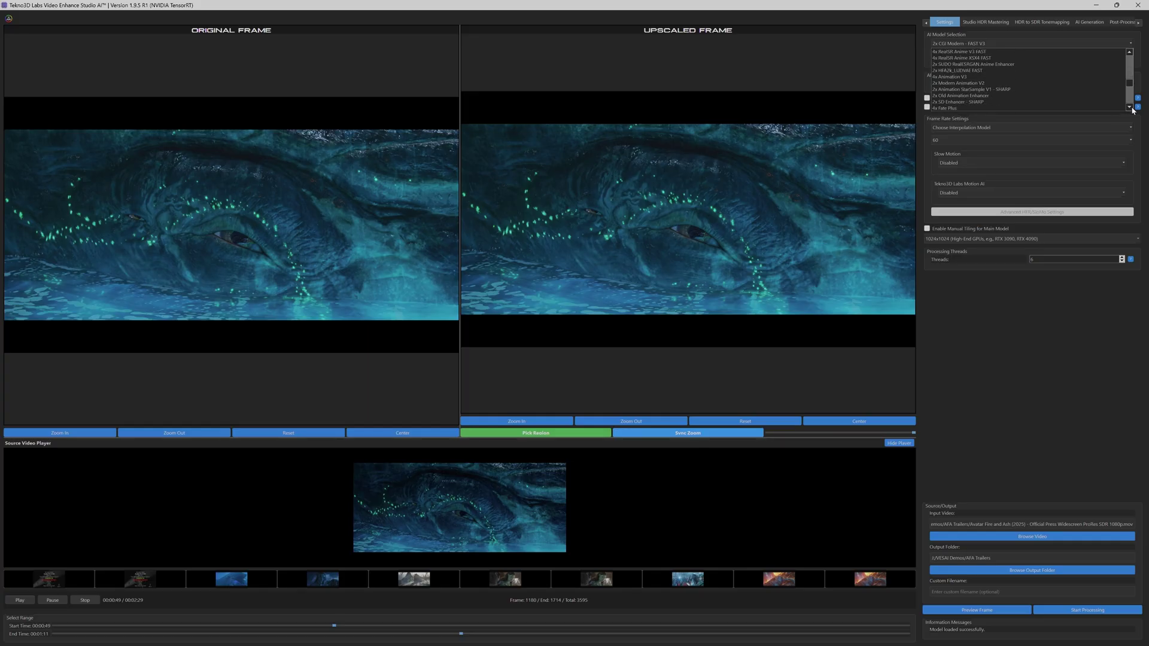
click(1130, 108)
click(1130, 107)
click(1130, 107)
click(1130, 107)
click(1130, 107)
click(1130, 107)
click(1130, 107)
click(1130, 107)
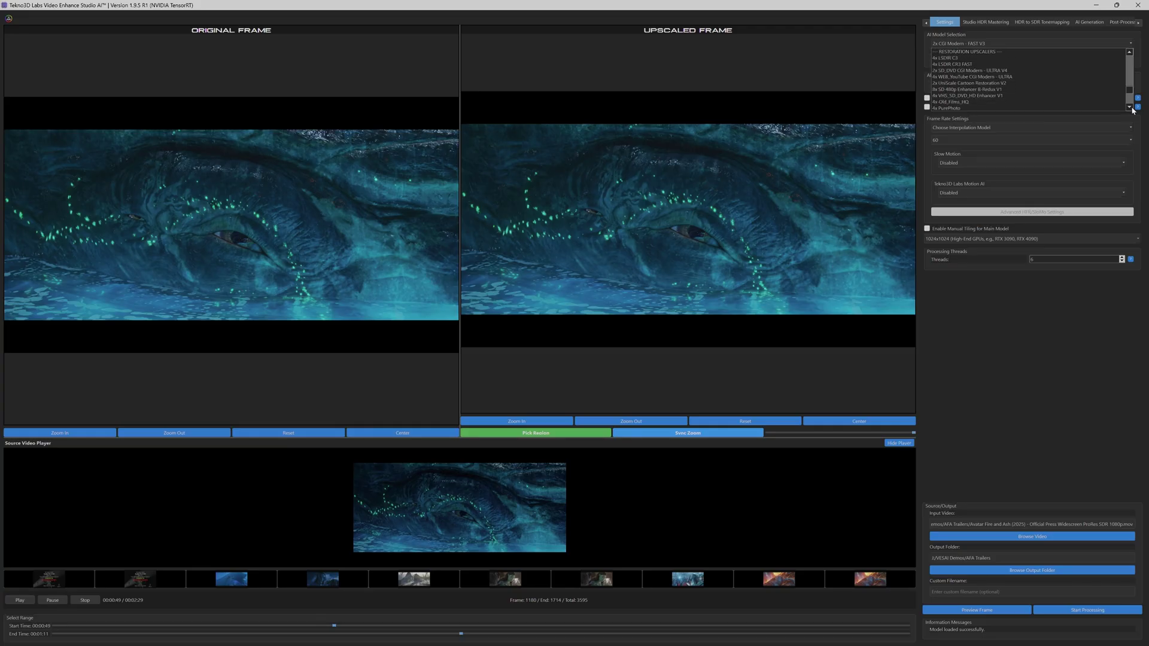
click(1130, 107)
click(1130, 107)
click(1130, 108)
click(1130, 107)
click(1130, 107)
click(1130, 107)
click(1130, 107)
click(1130, 108)
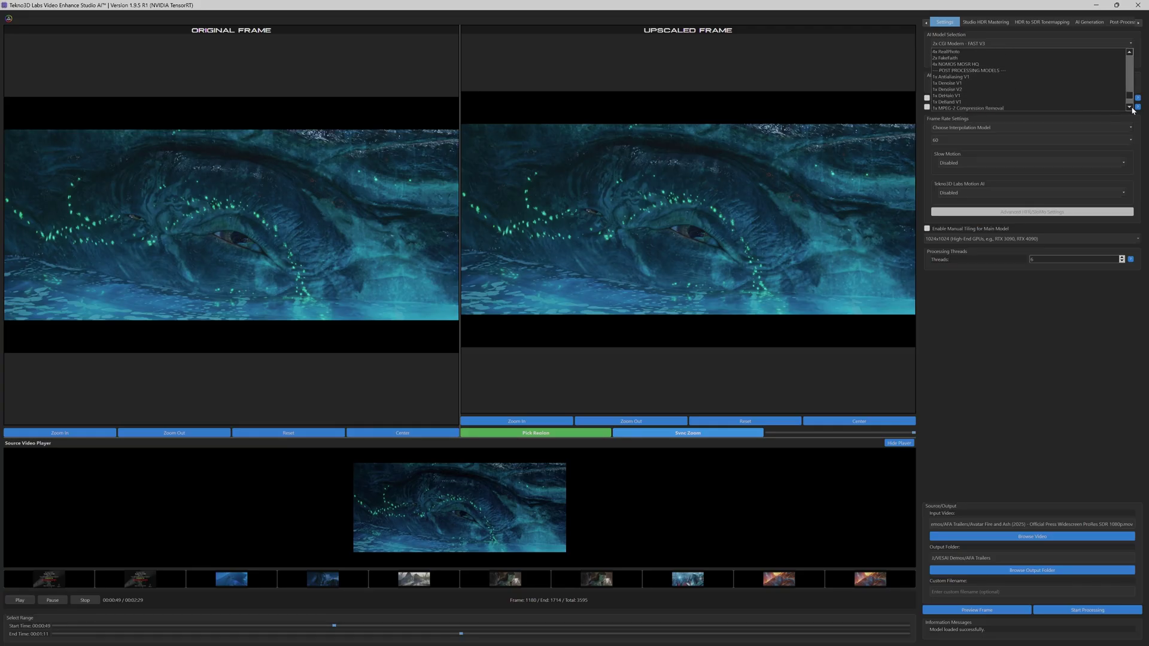
scroll(982, 90, up, 10)
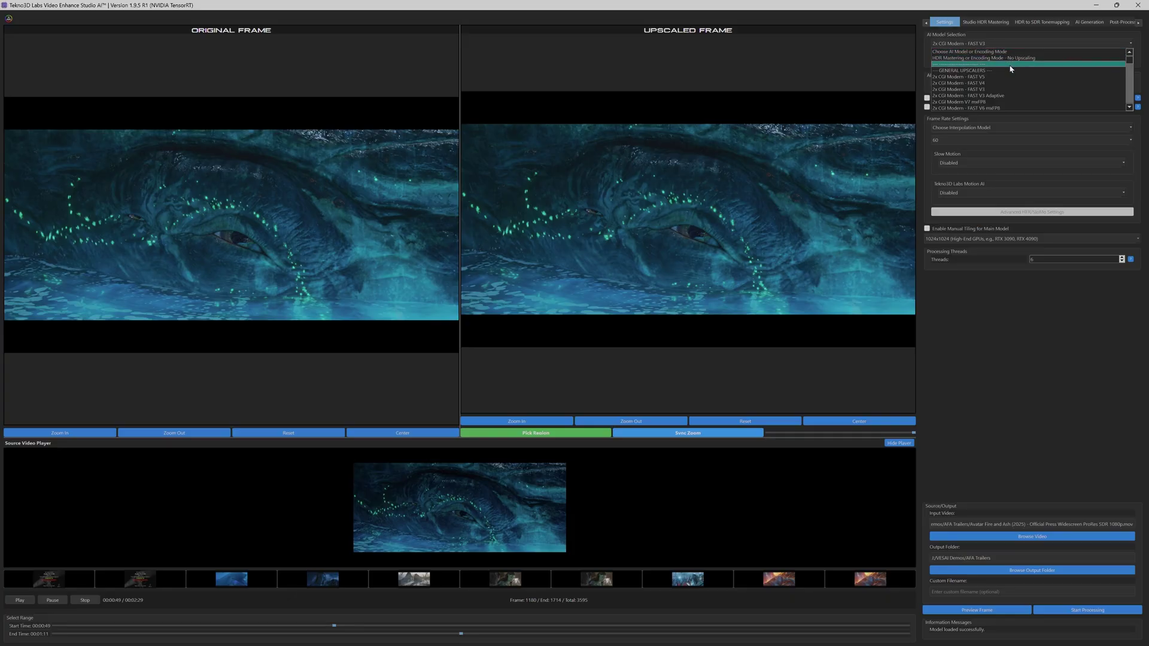
Hide the source video player and zoom in twice on both original and upscaled frames.
click(1006, 93)
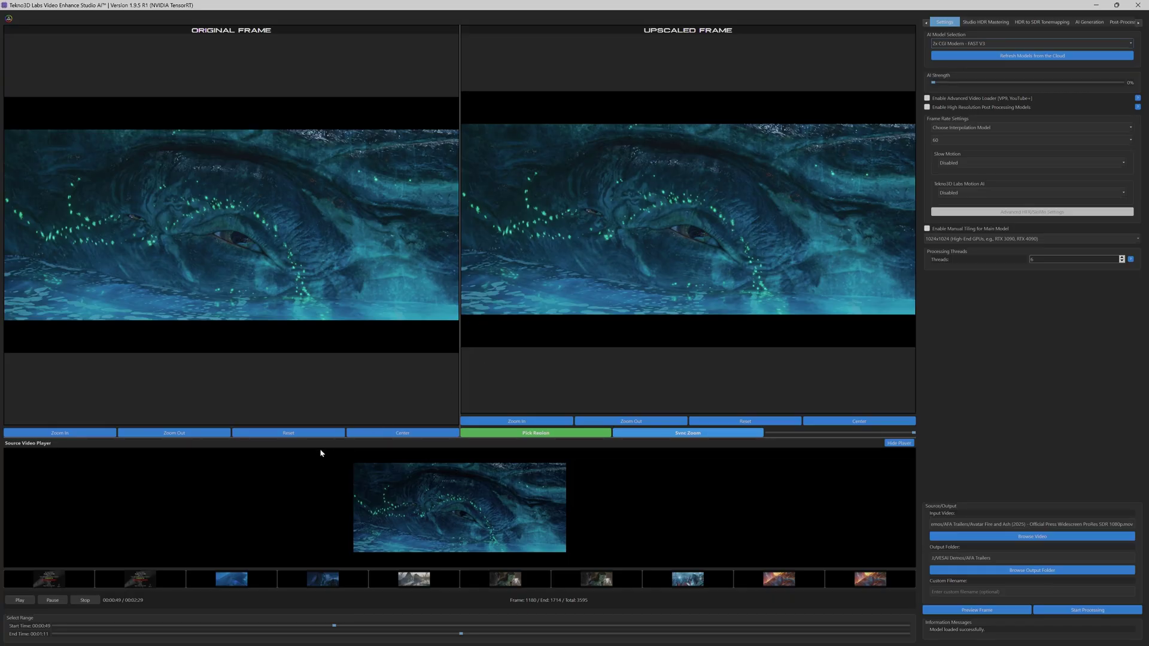
click(899, 444)
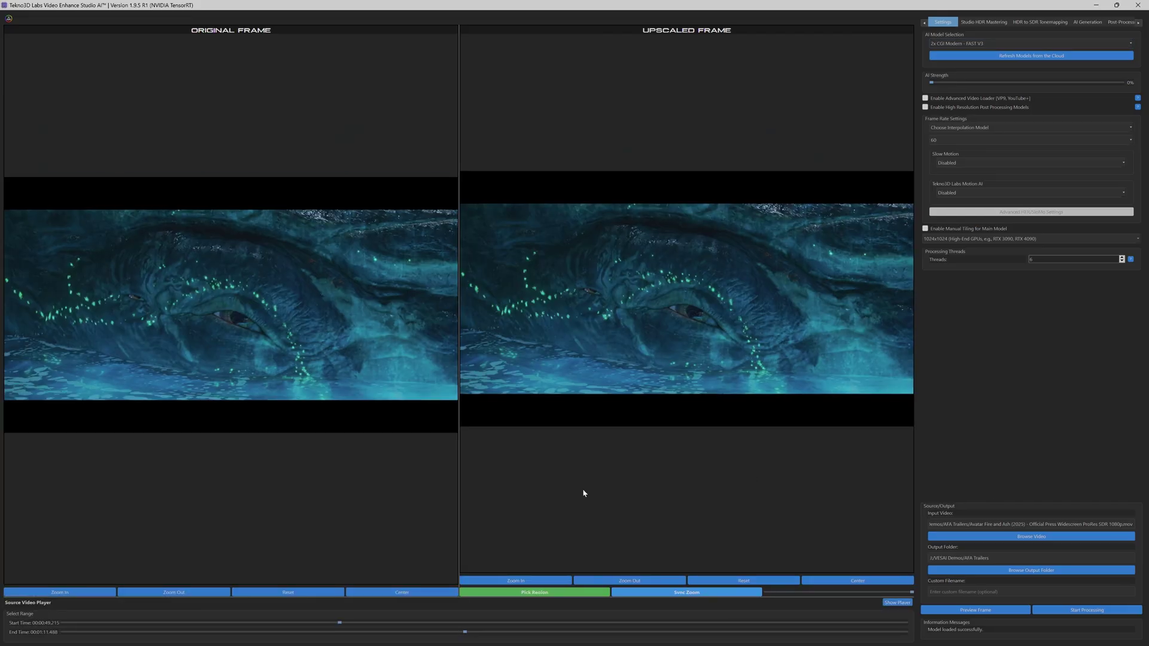
click(79, 593)
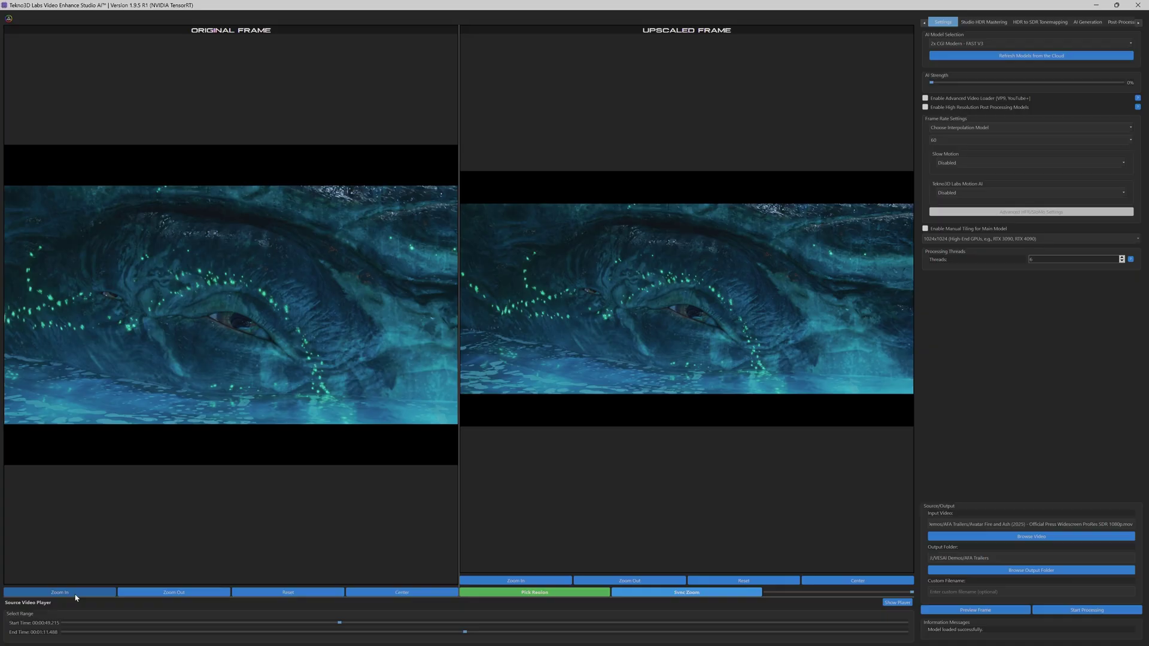
click(78, 592)
click(530, 581)
click(528, 581)
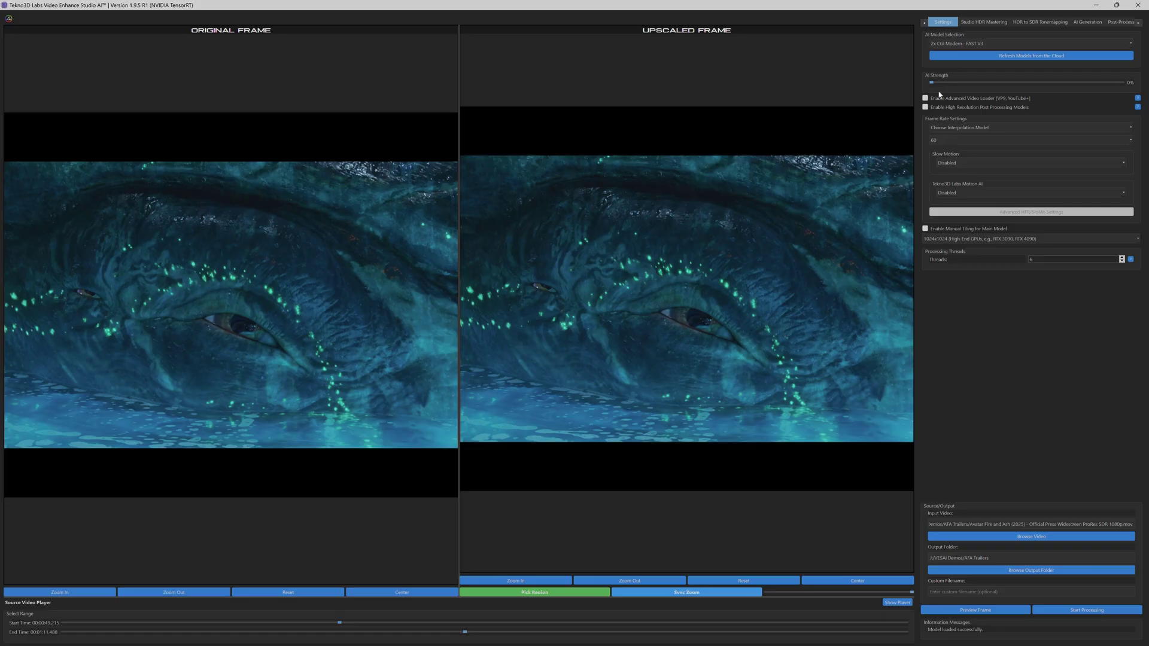
Raise AI Strength to 100%, render a preview frame, and pick a region on the upscaled image.
drag(931, 82, 1117, 82)
click(975, 610)
click(533, 596)
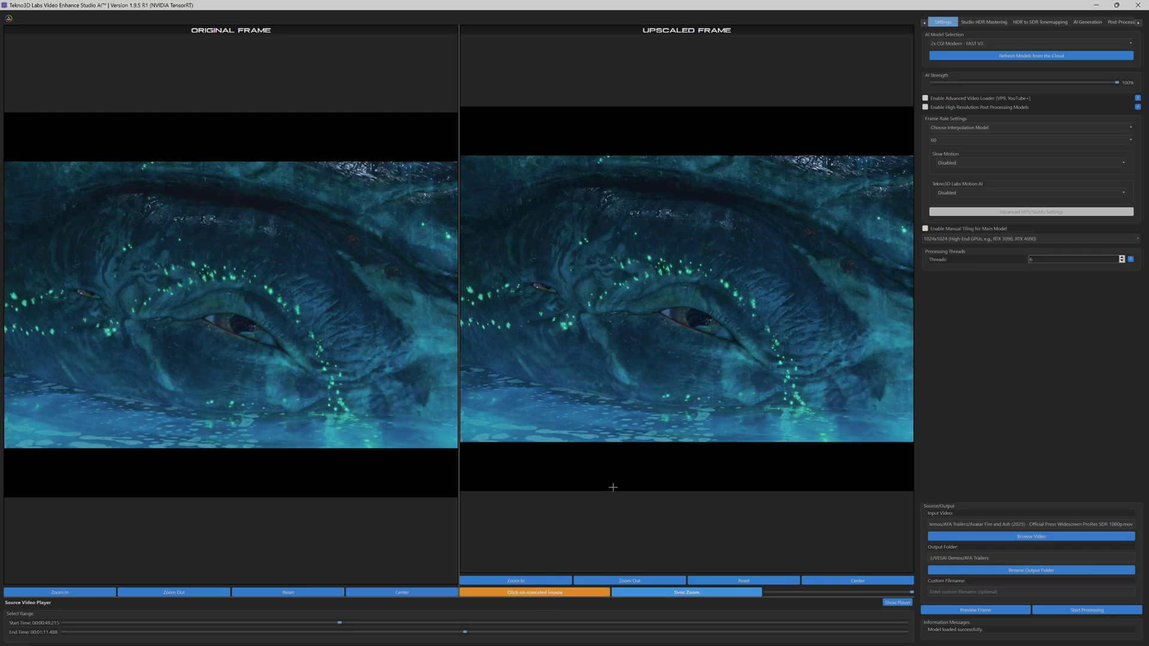
click(644, 269)
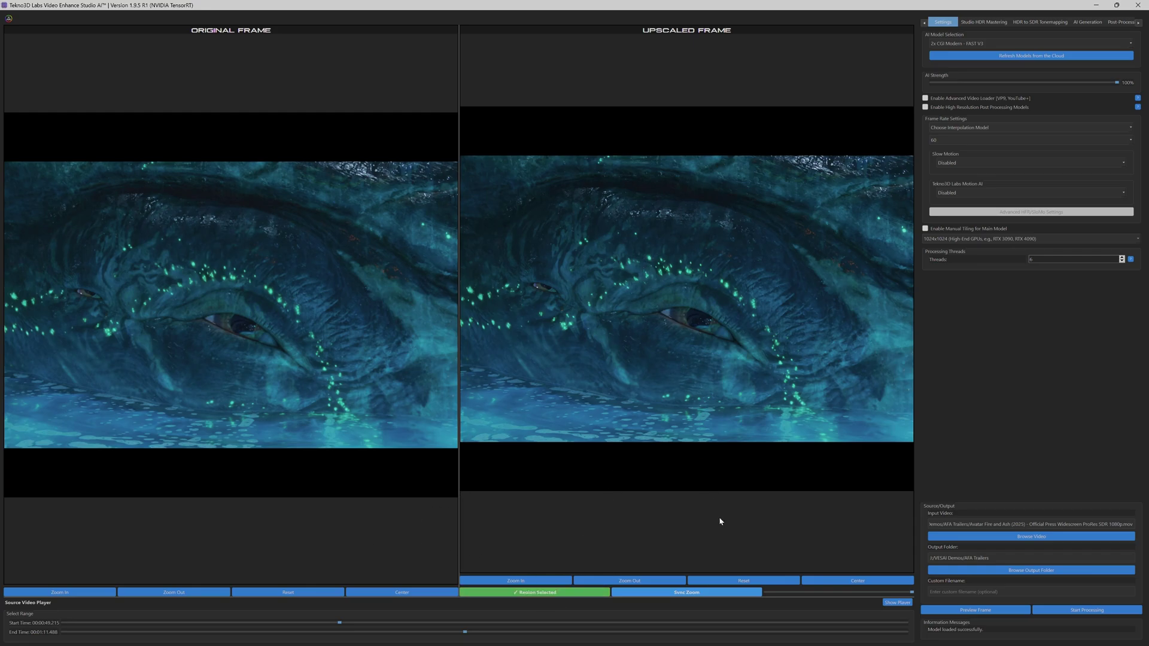
Set the zoom amount to its minimum and sync-zoom both views on the picked region.
click(890, 595)
drag(775, 600, 805, 599)
click(789, 593)
click(691, 594)
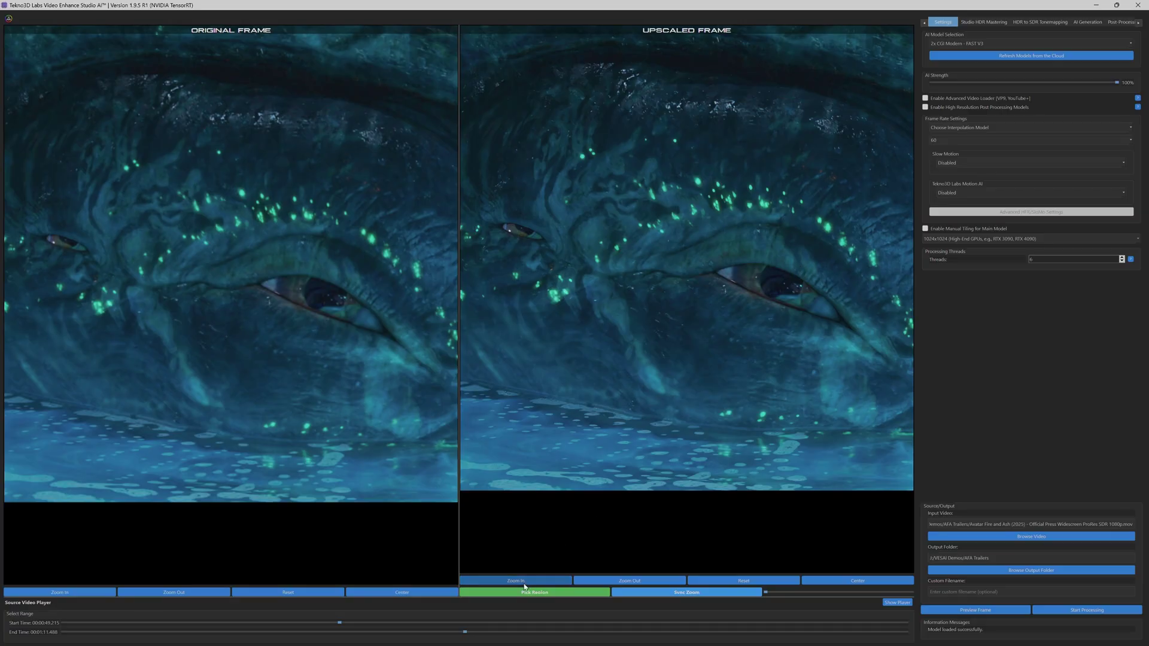
Re-centre both views, pick the creature's eye as the region, and sync-zoom onto it.
click(861, 581)
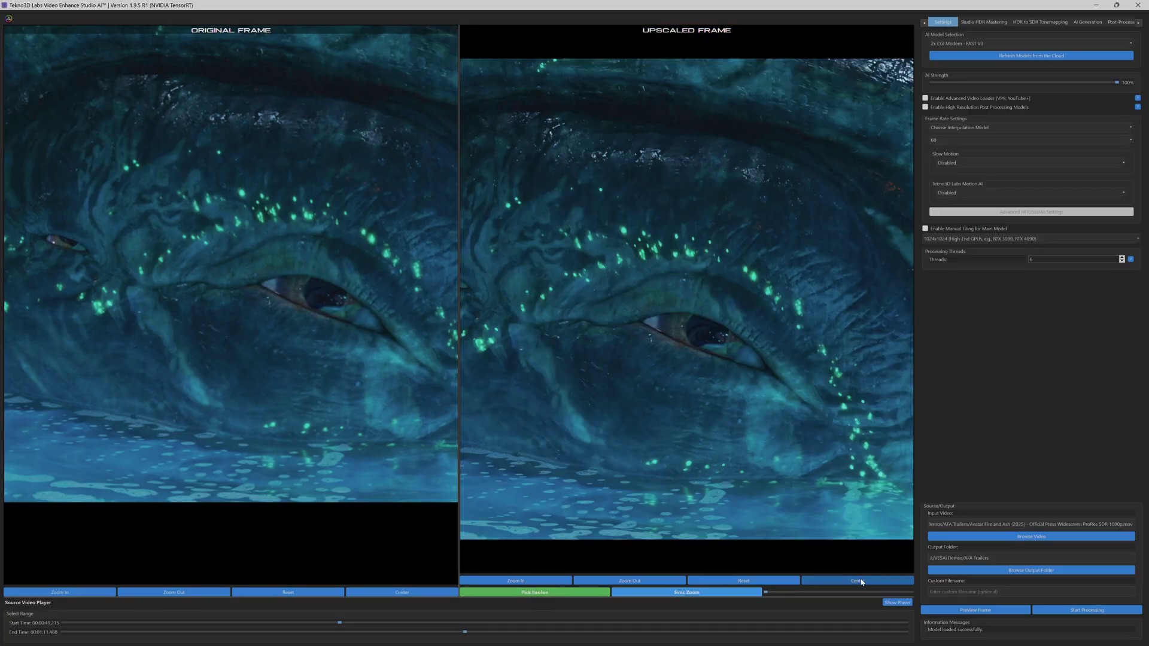
click(394, 592)
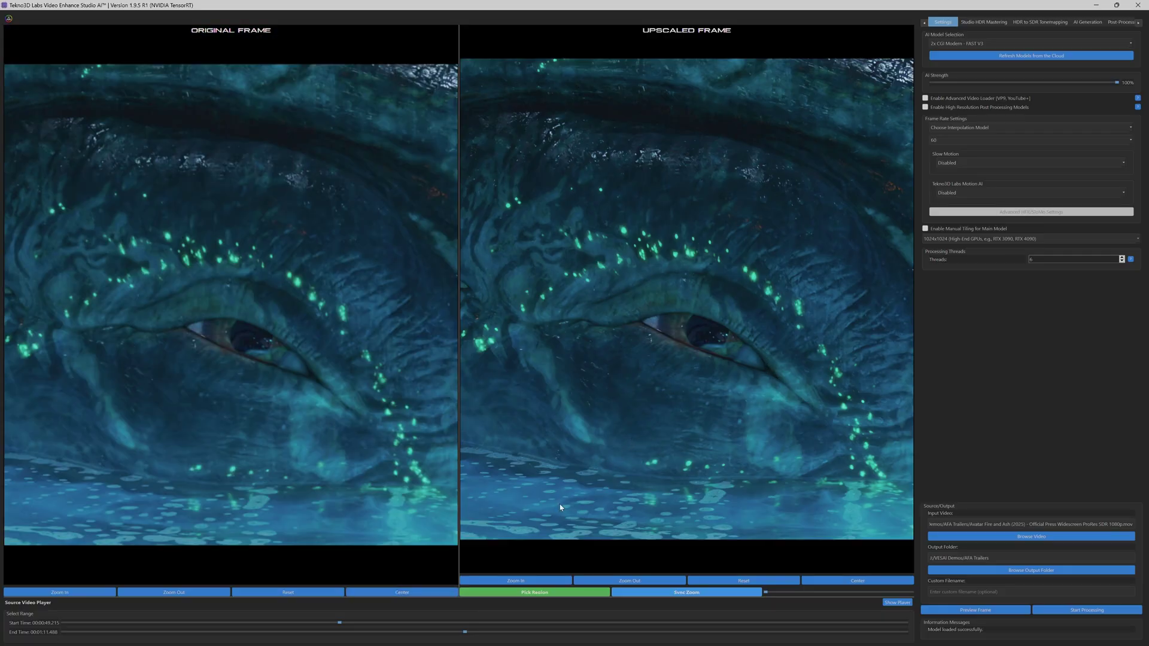
click(543, 593)
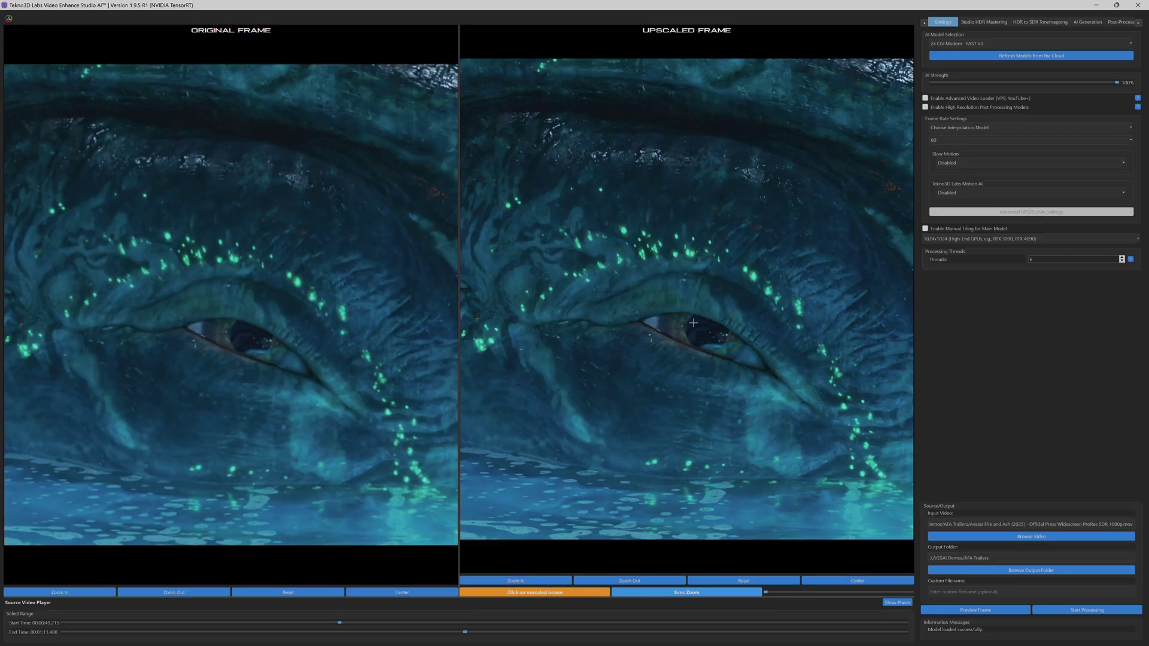
click(673, 277)
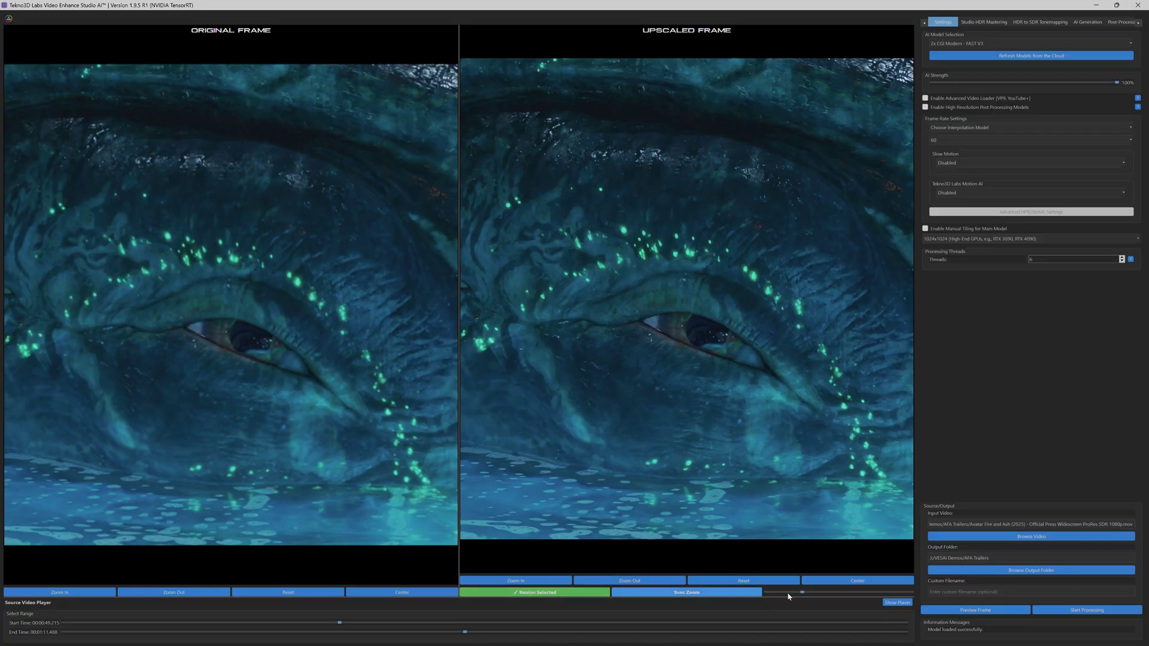
click(688, 593)
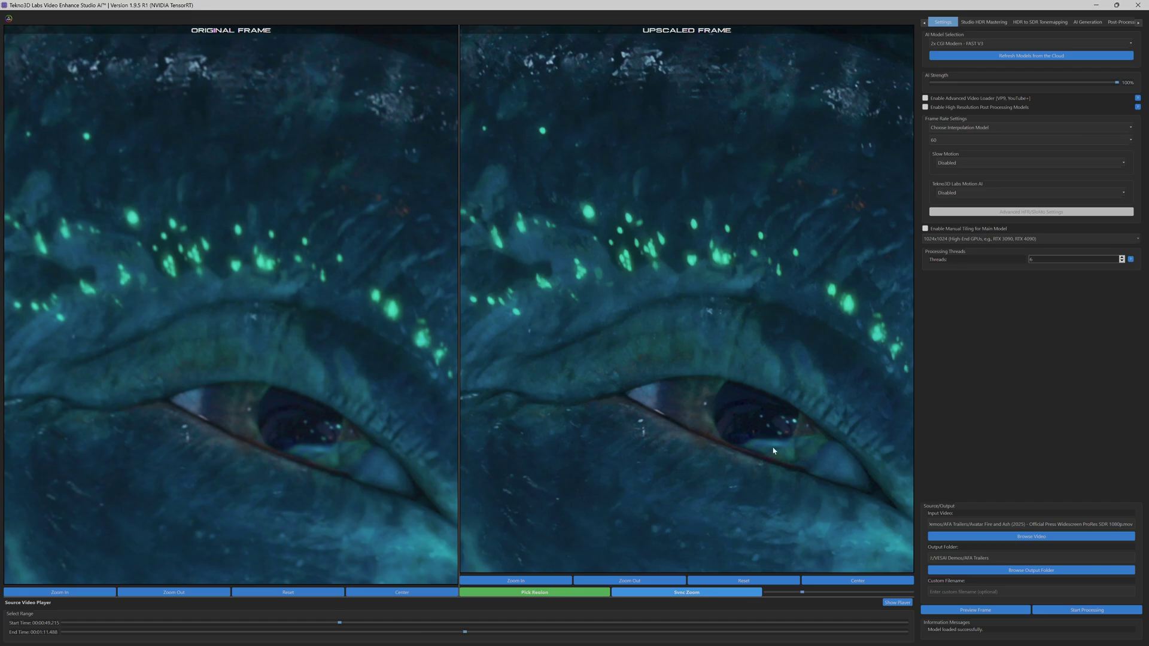
Re-centre the zoomed previews and pan both views until the eye lines up side by side.
click(886, 585)
click(379, 592)
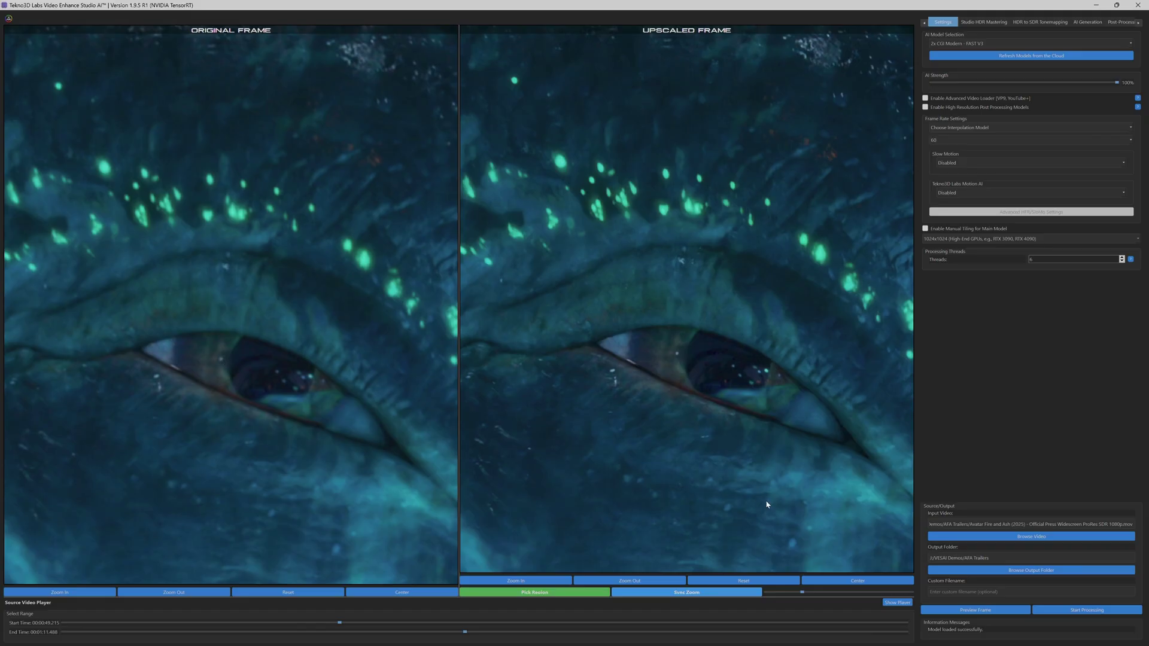
drag(766, 505, 671, 358)
drag(446, 560, 317, 400)
drag(559, 403, 648, 412)
drag(354, 368, 338, 367)
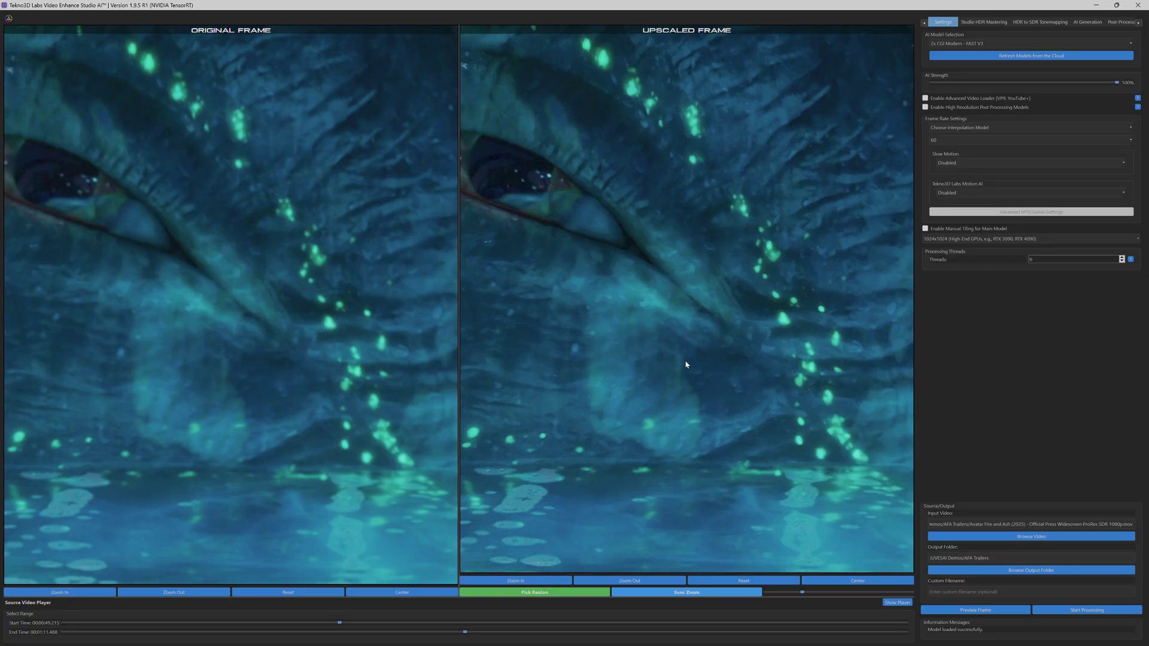
drag(686, 364, 687, 366)
Enable the 1x Denoise V1 and 1x Compression Removal V1 models and render a new preview.
click(1121, 22)
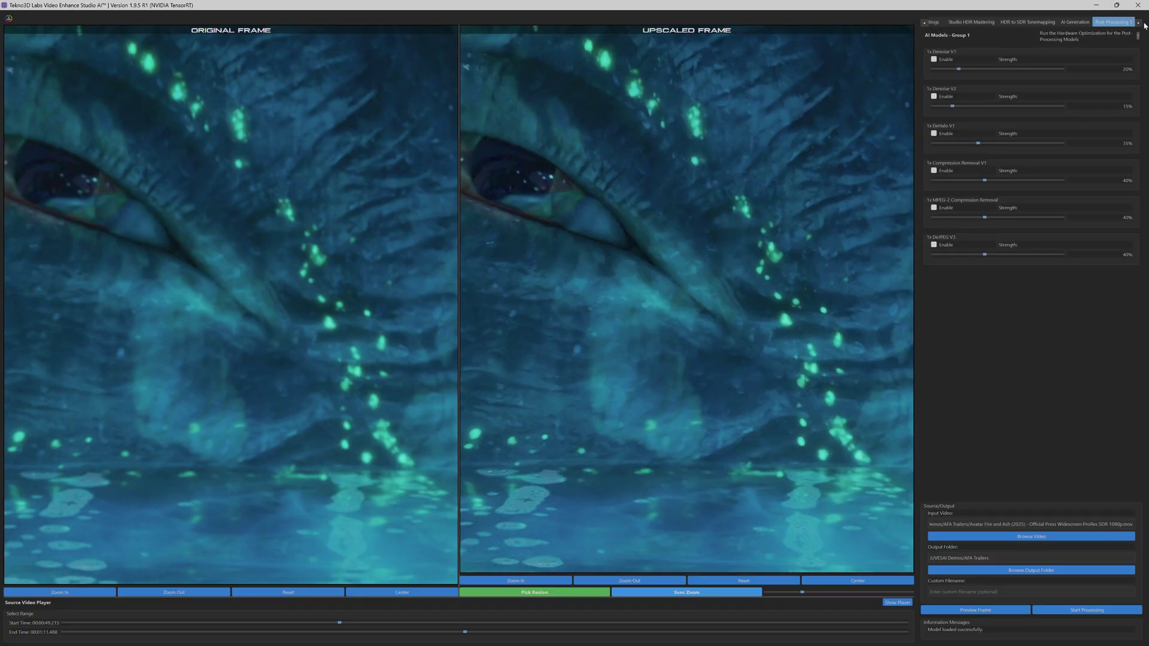
click(934, 60)
click(946, 174)
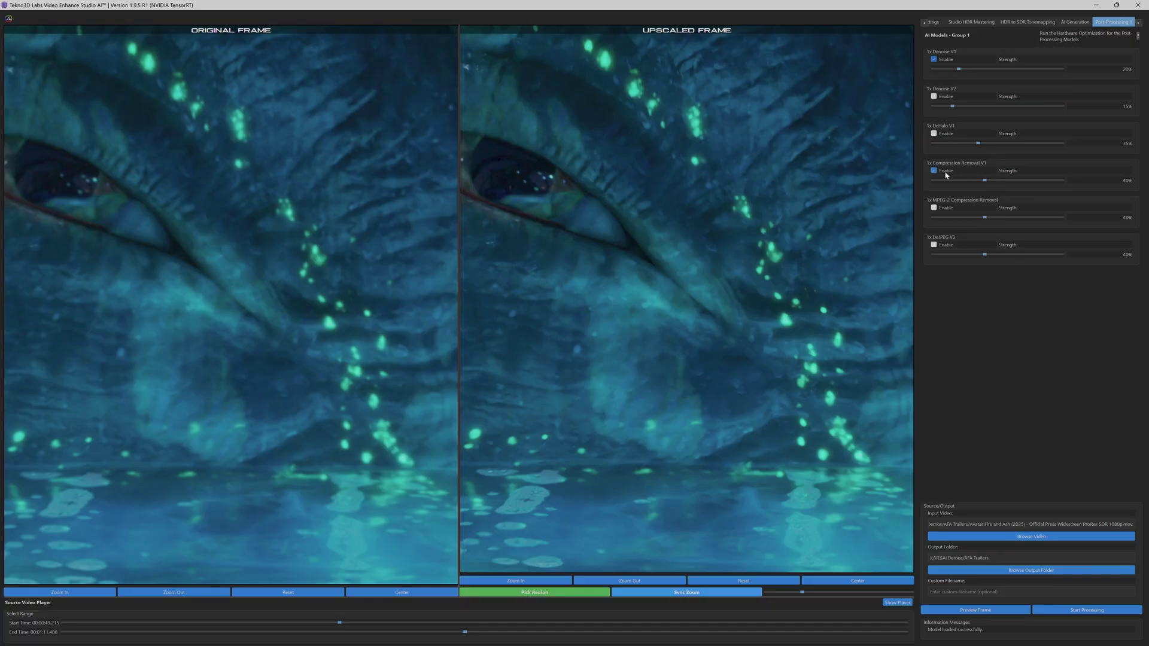
click(965, 611)
Zoom and pan the original view to compare it with the cleaned-up preview.
scroll(783, 238, up, 2)
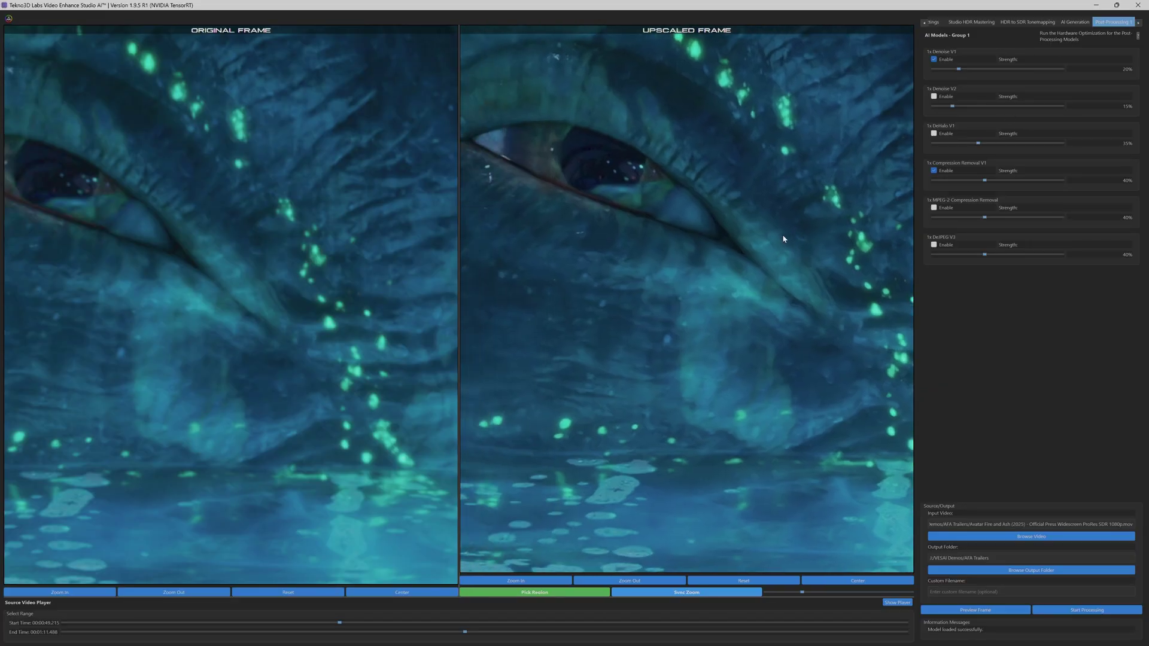
scroll(783, 238, up, 3)
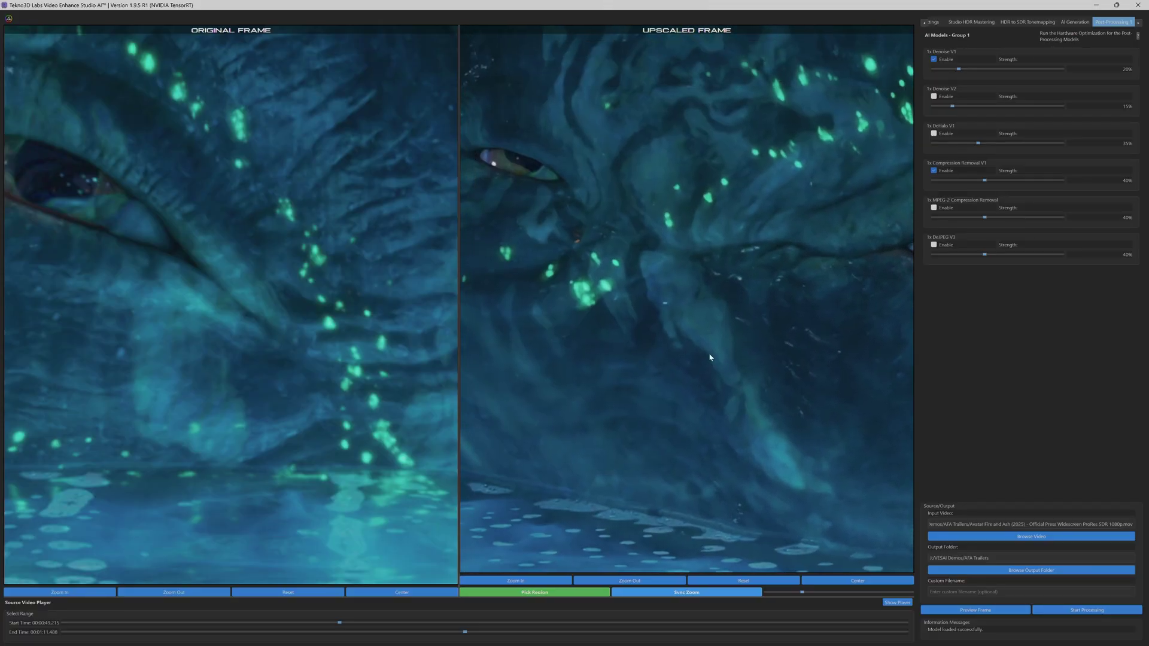
scroll(710, 357, up, 2)
scroll(397, 439, up, 3)
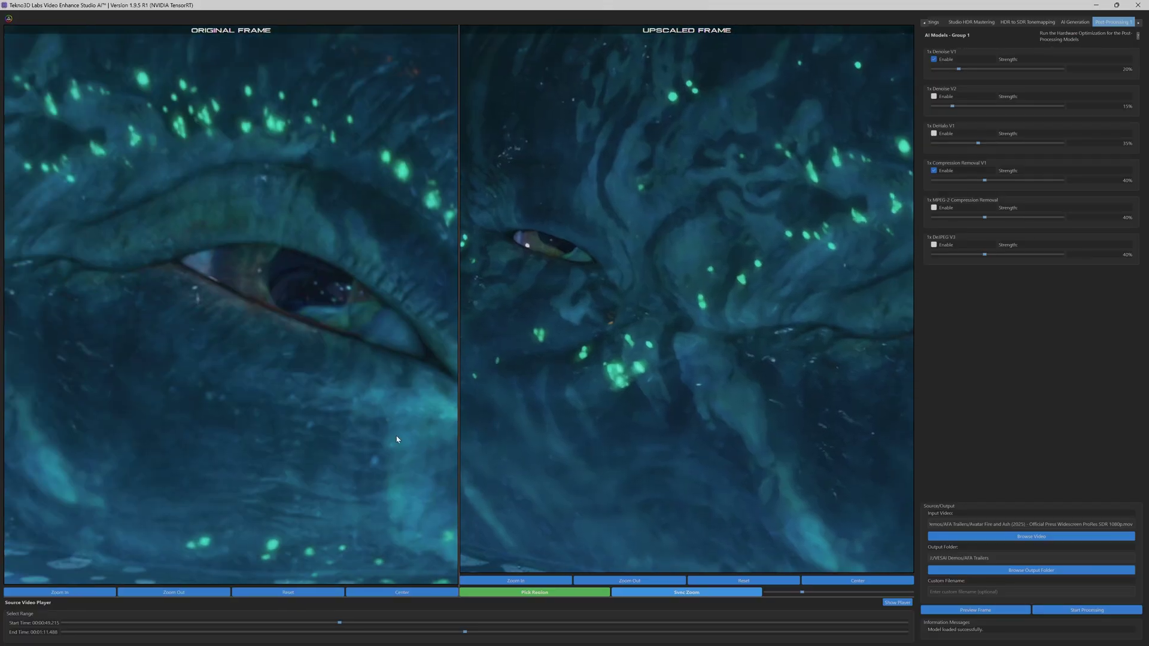
scroll(397, 439, down, 3)
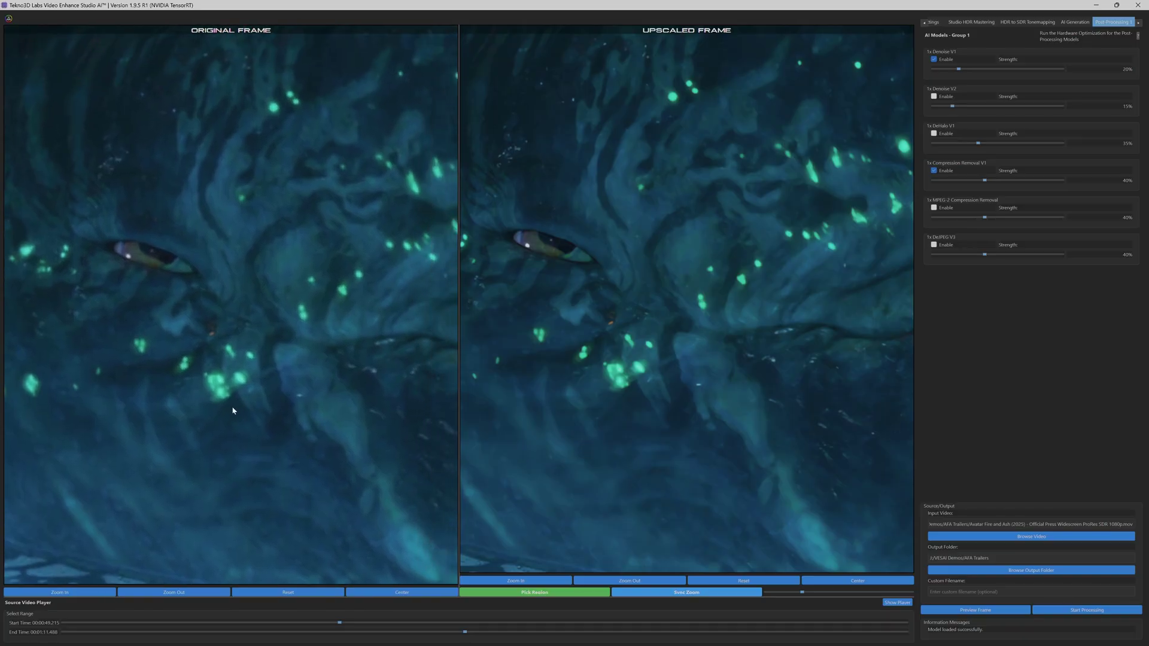
drag(233, 411, 216, 341)
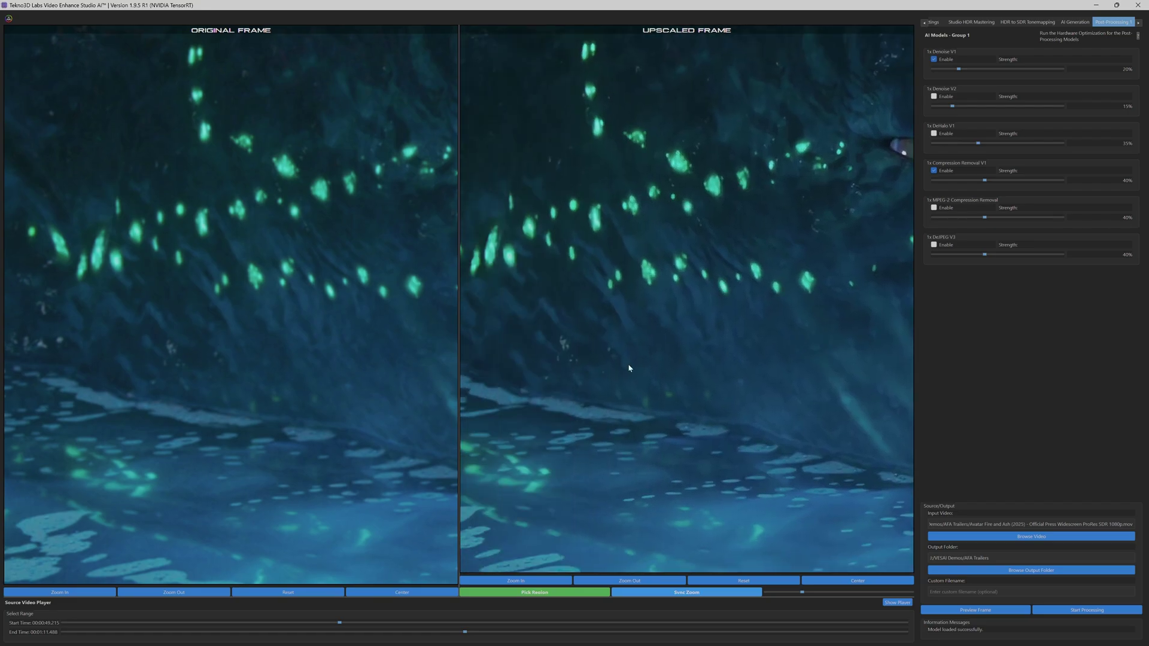
drag(313, 372, 365, 345)
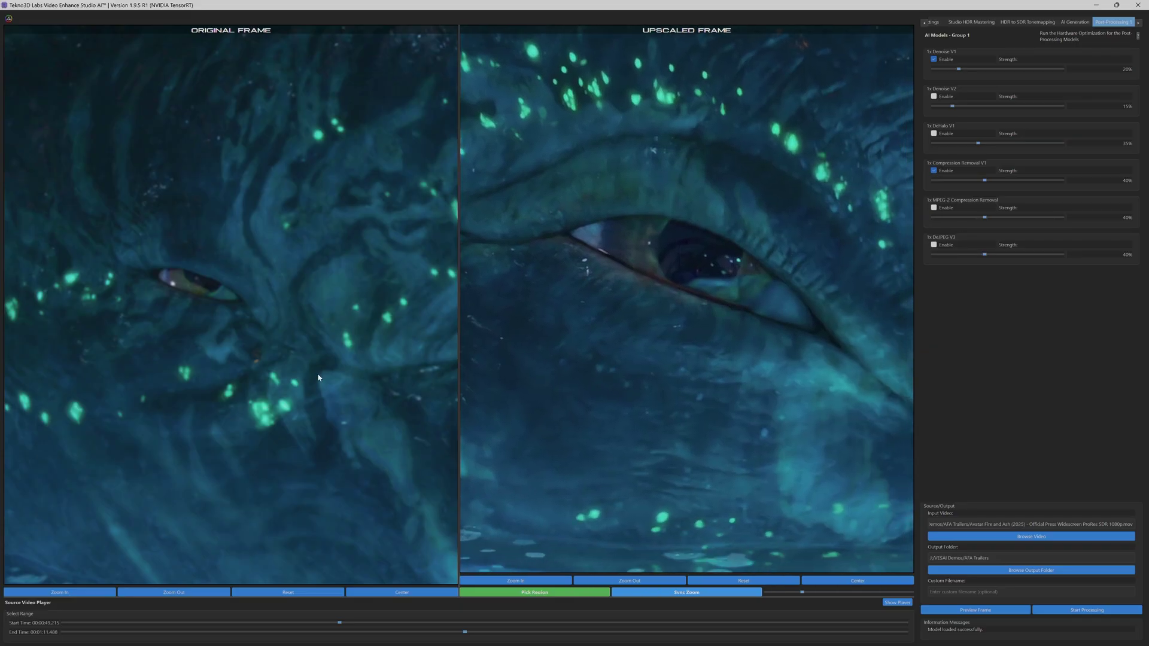
scroll(178, 367, up, 3)
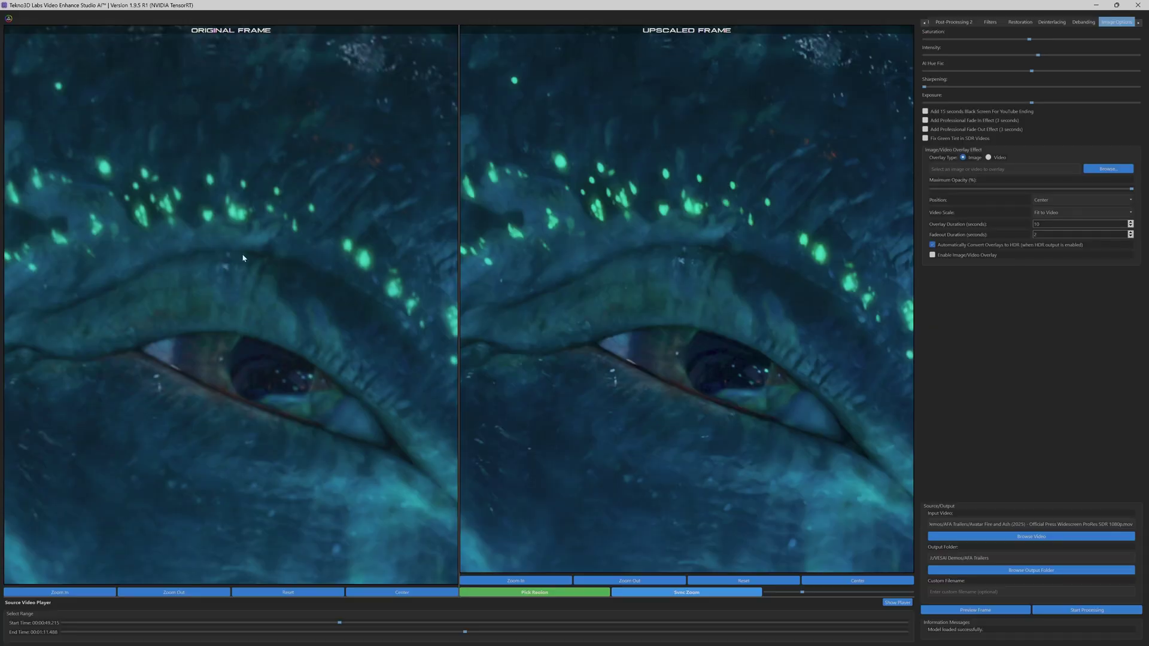
Reset both views to the whole frame, lower Intensity slightly, and regenerate the preview.
click(744, 581)
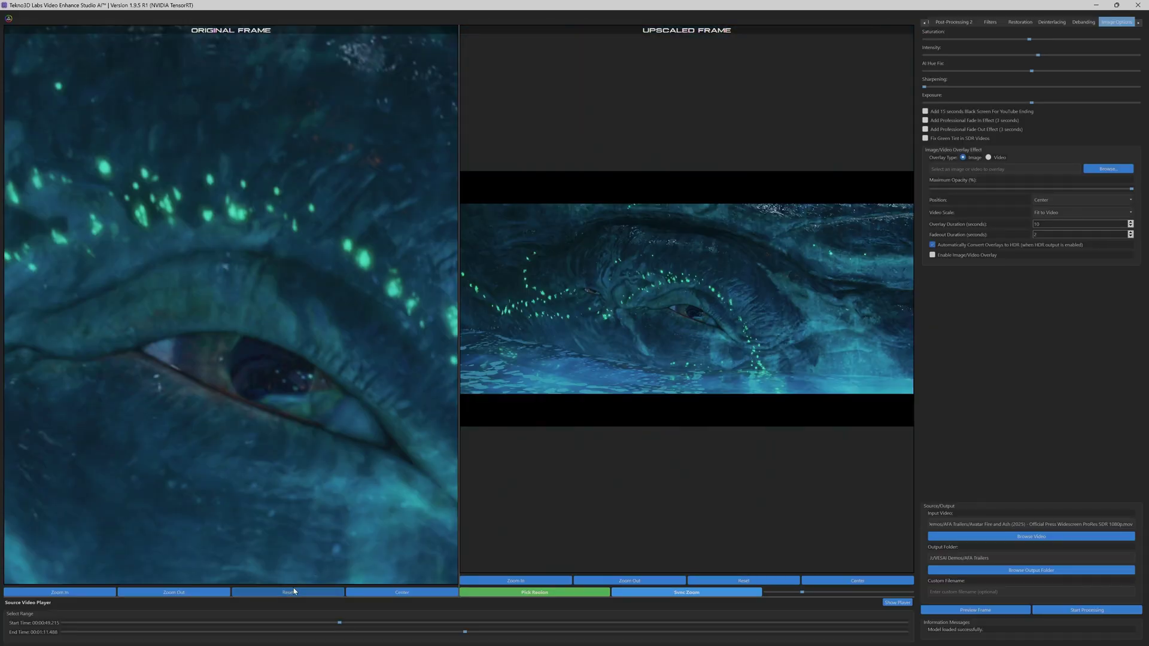
click(293, 591)
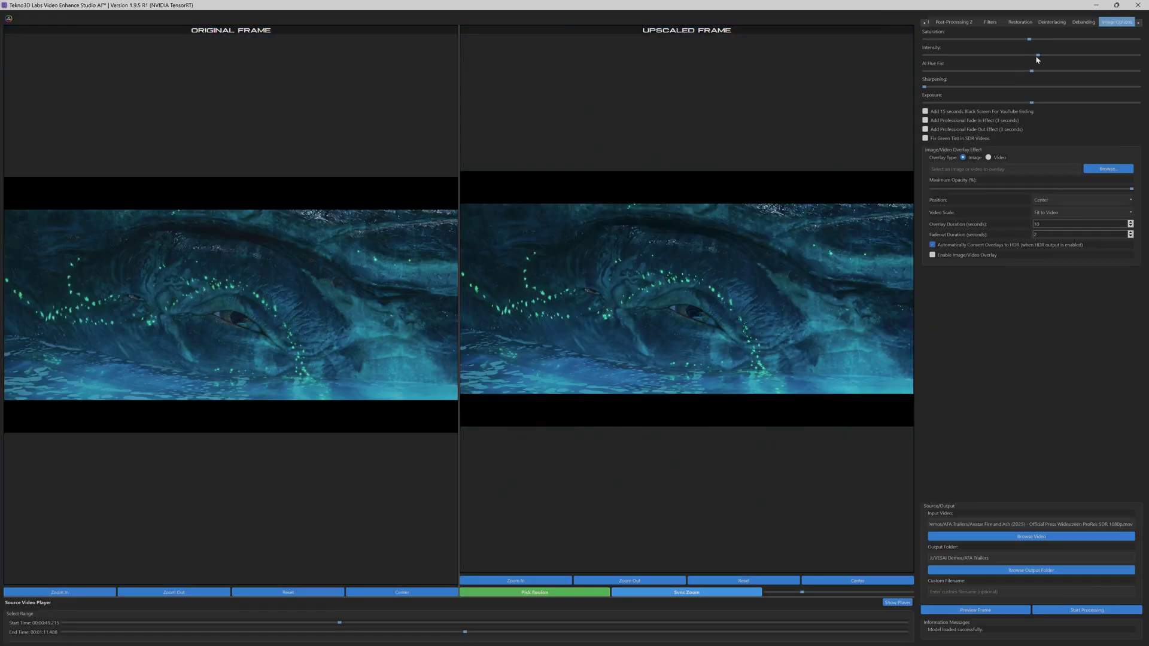
drag(1038, 60, 1034, 42)
click(976, 612)
Set output to UHD 3840x2160 with Rigaya NVEncC (HEVC) and the UHD Blu-Ray/Extreme FAST (78 Mbps) profile.
click(1139, 22)
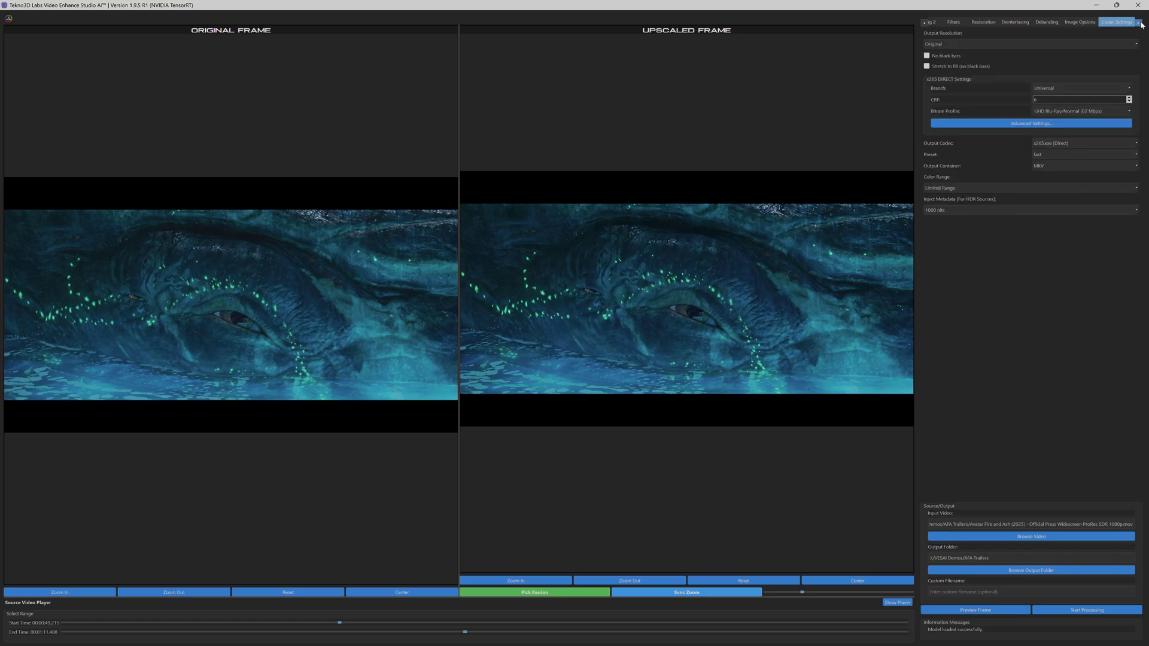
click(1039, 44)
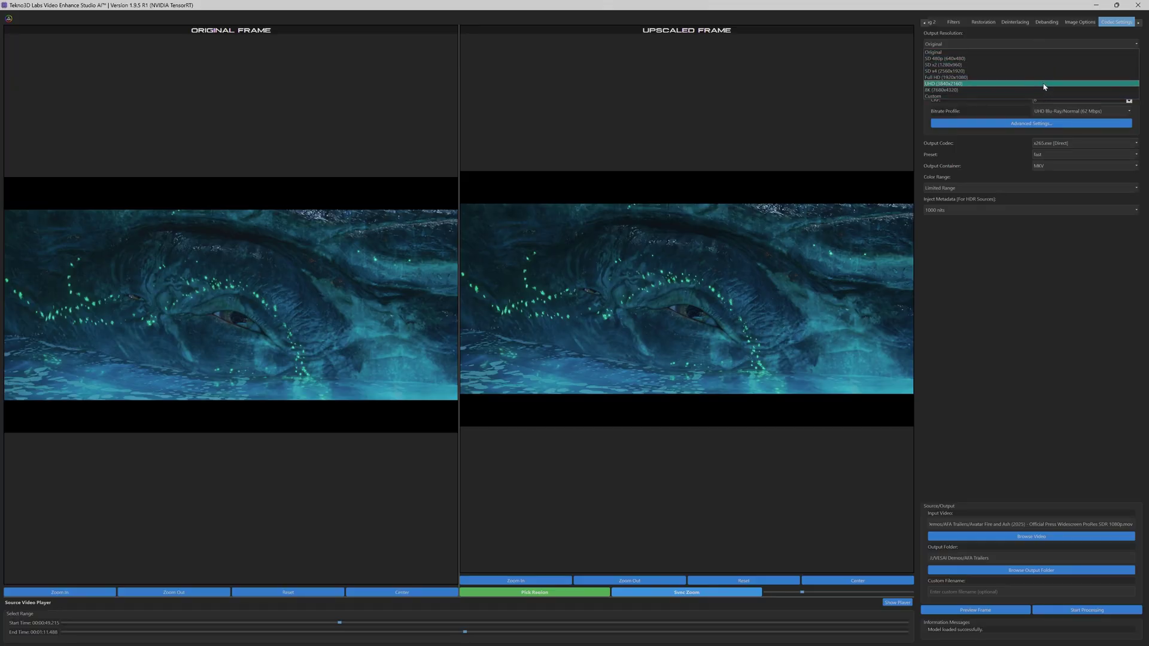
click(1044, 85)
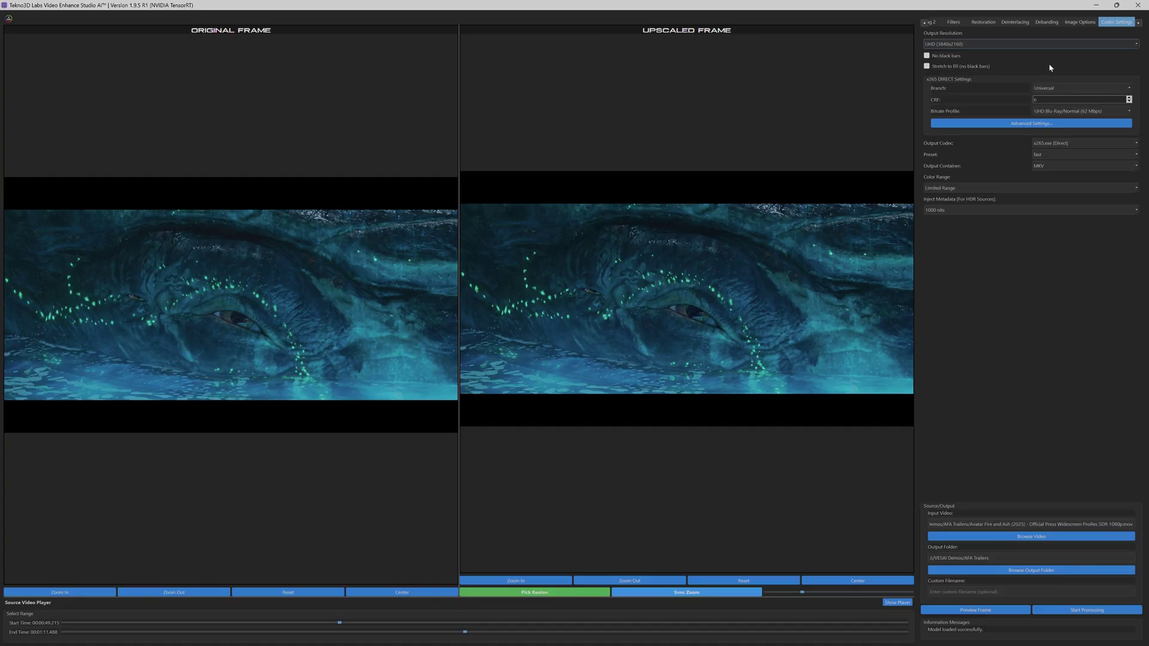
click(1136, 145)
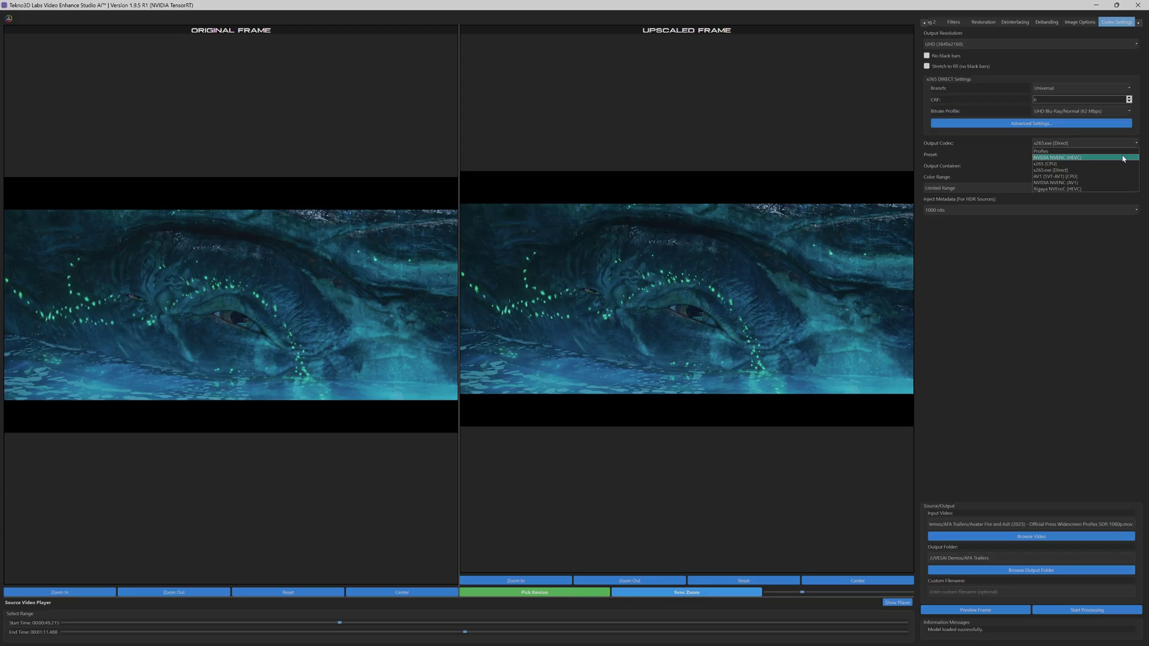
click(1065, 189)
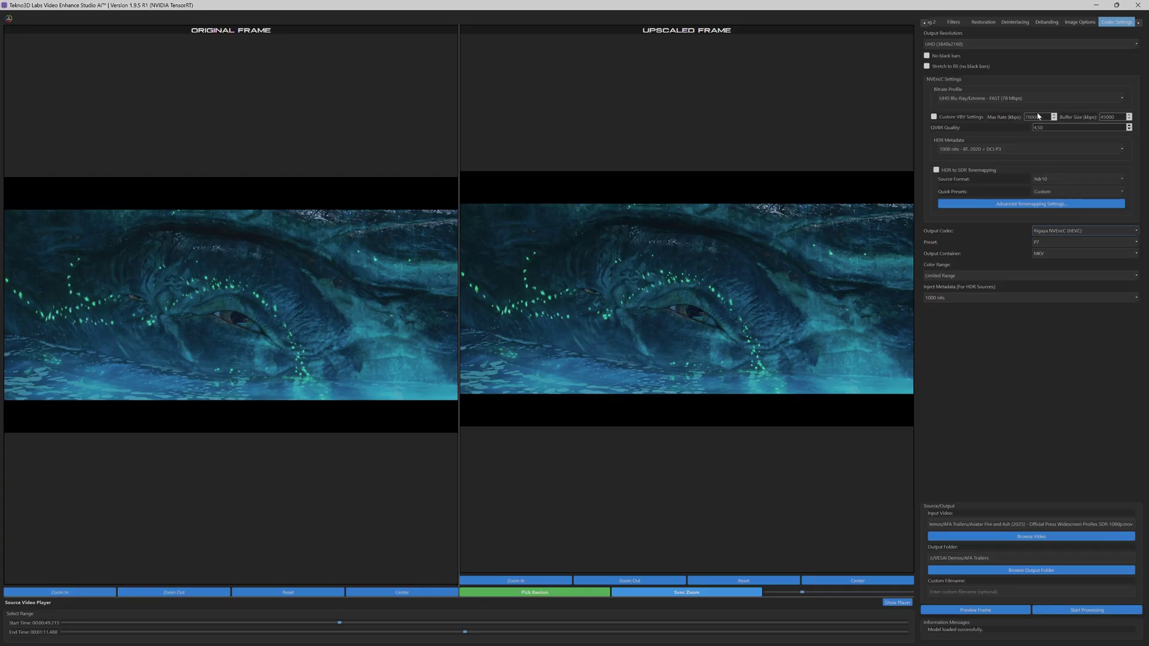
click(1122, 100)
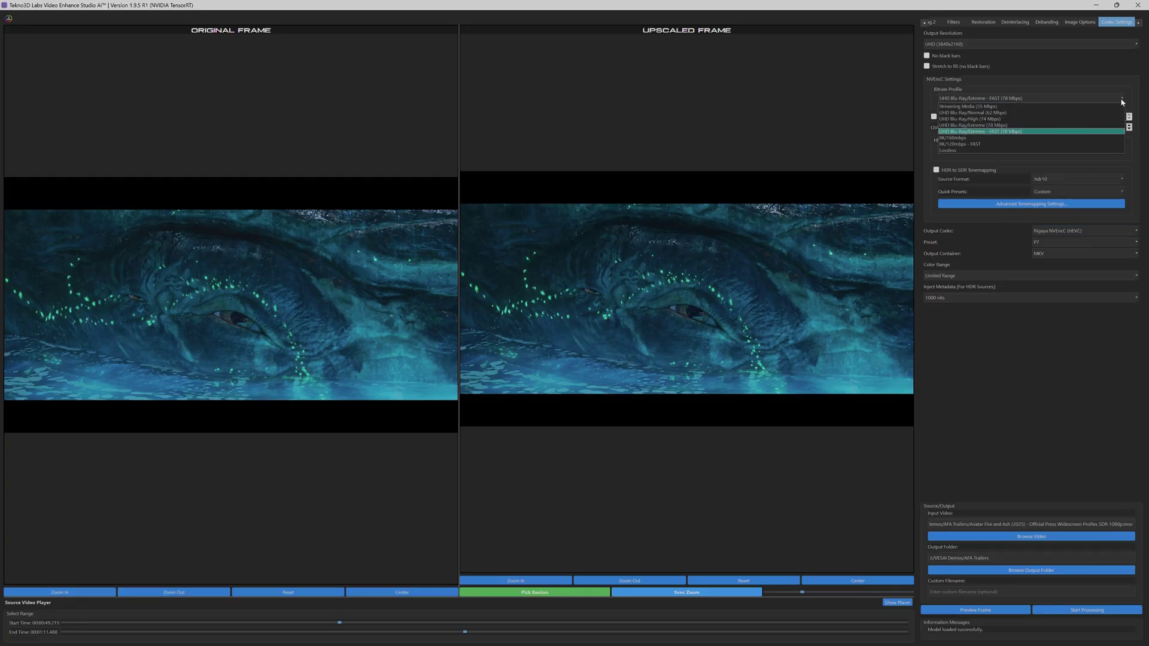
click(1074, 131)
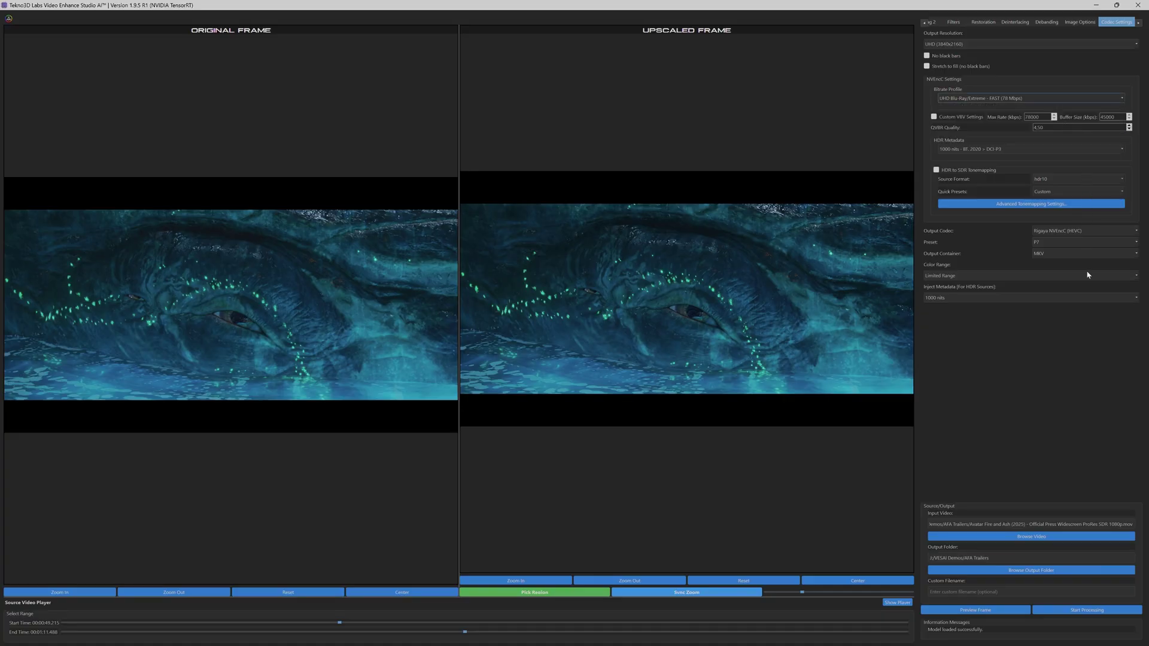
click(1140, 24)
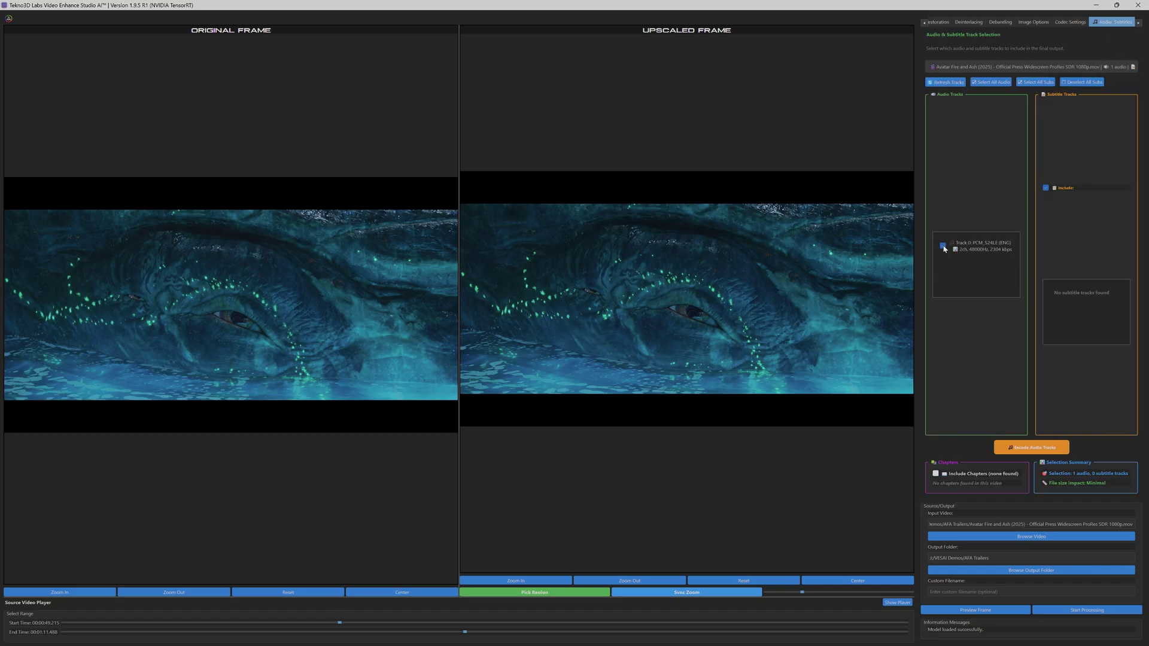
Encode the audio as EAC3 upmixed to 7.1 Surround using Spatial Audio (HRTF).
click(1031, 448)
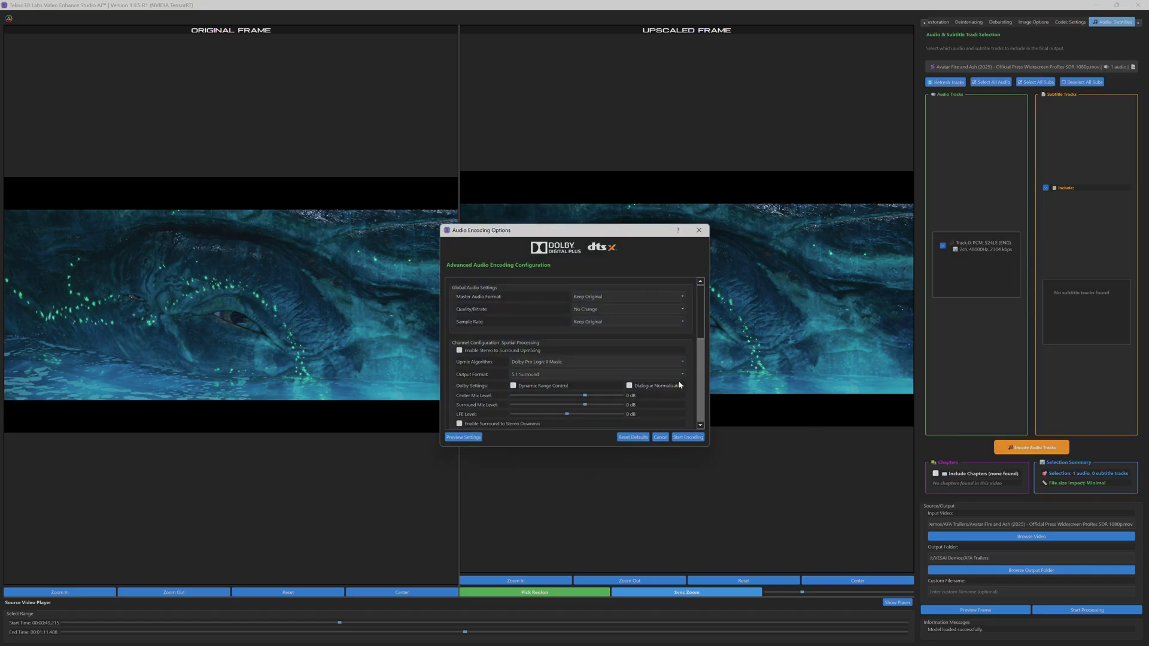
click(685, 297)
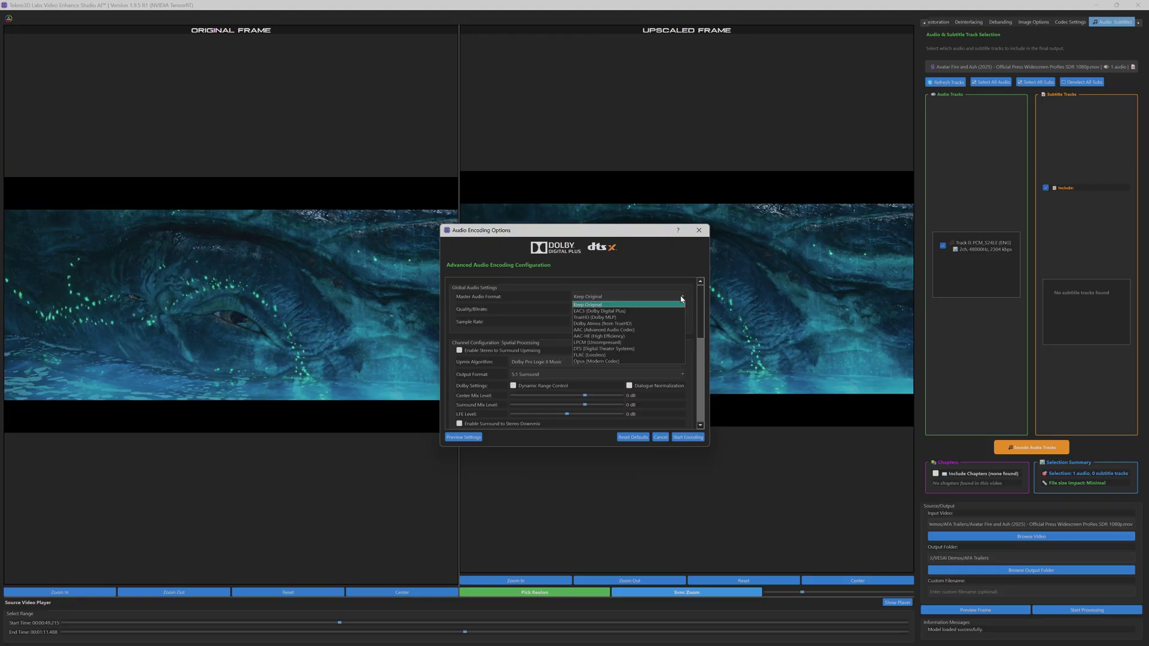
click(640, 312)
click(484, 351)
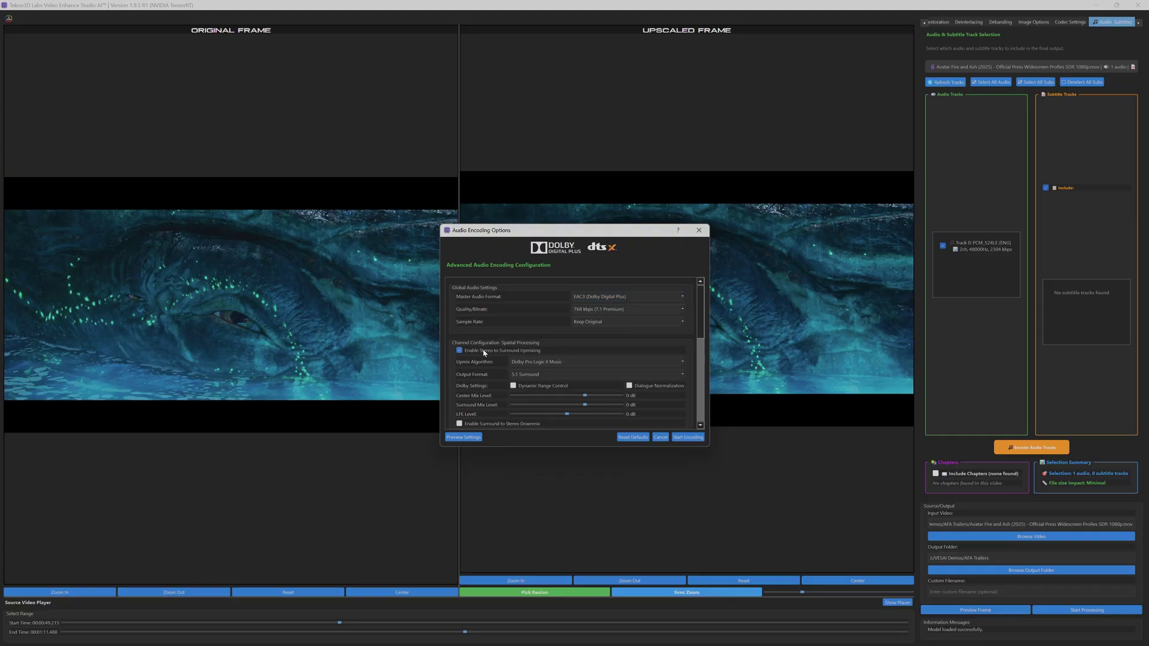
click(682, 363)
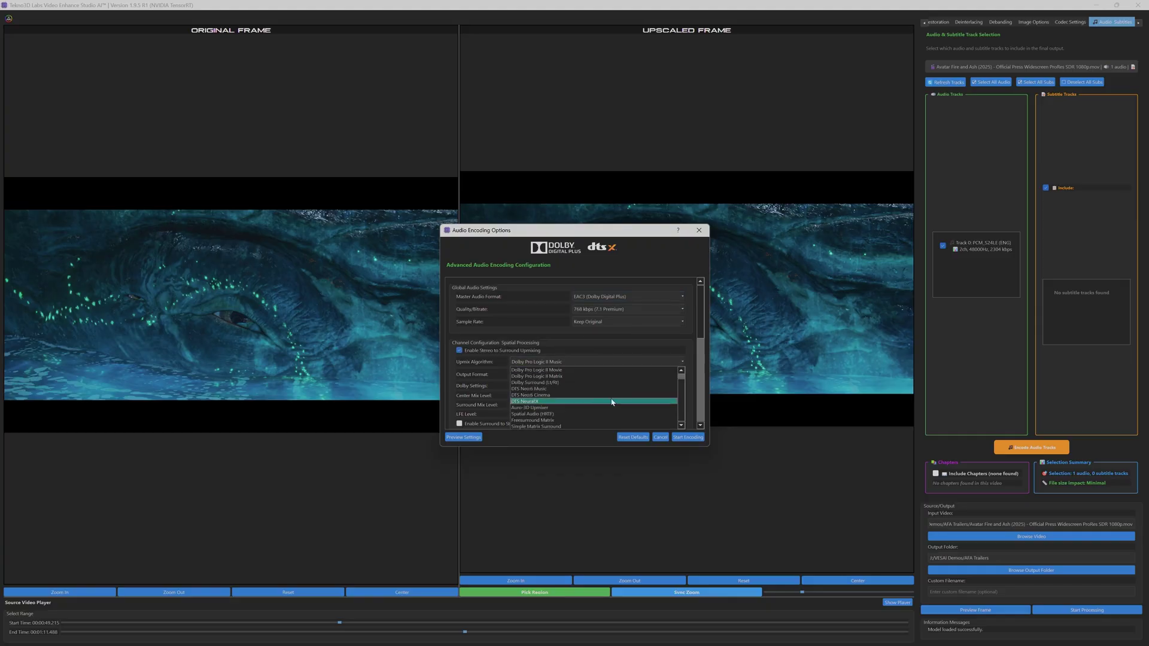
click(533, 421)
click(582, 375)
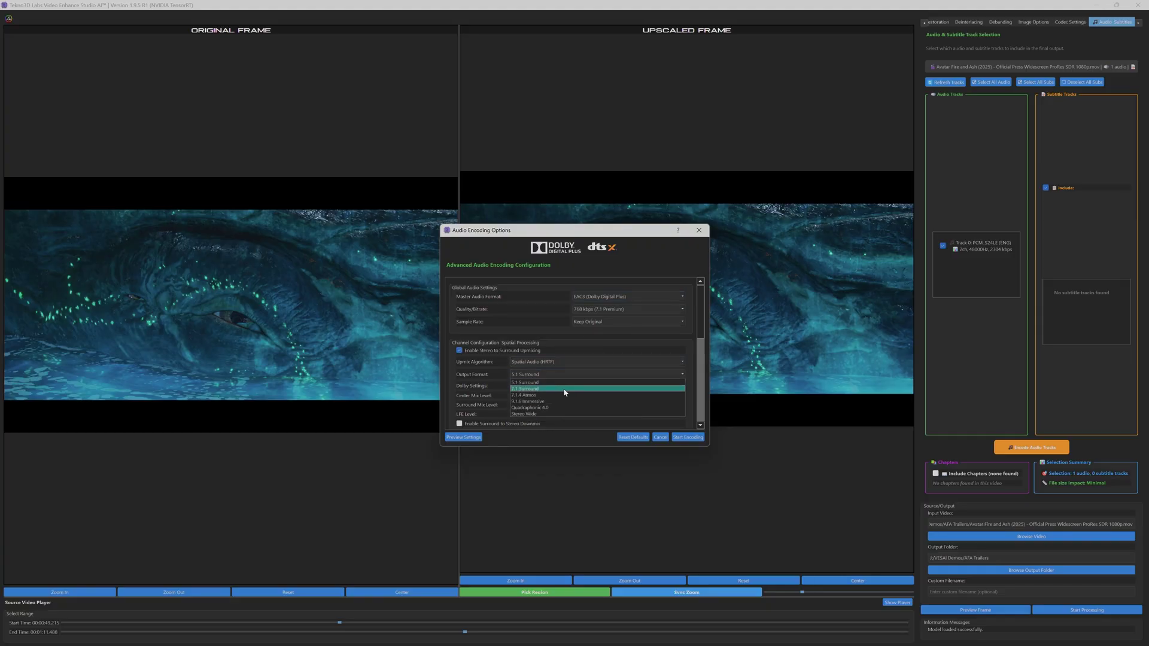
click(559, 389)
drag(703, 310, 701, 355)
scroll(702, 356, down, 3)
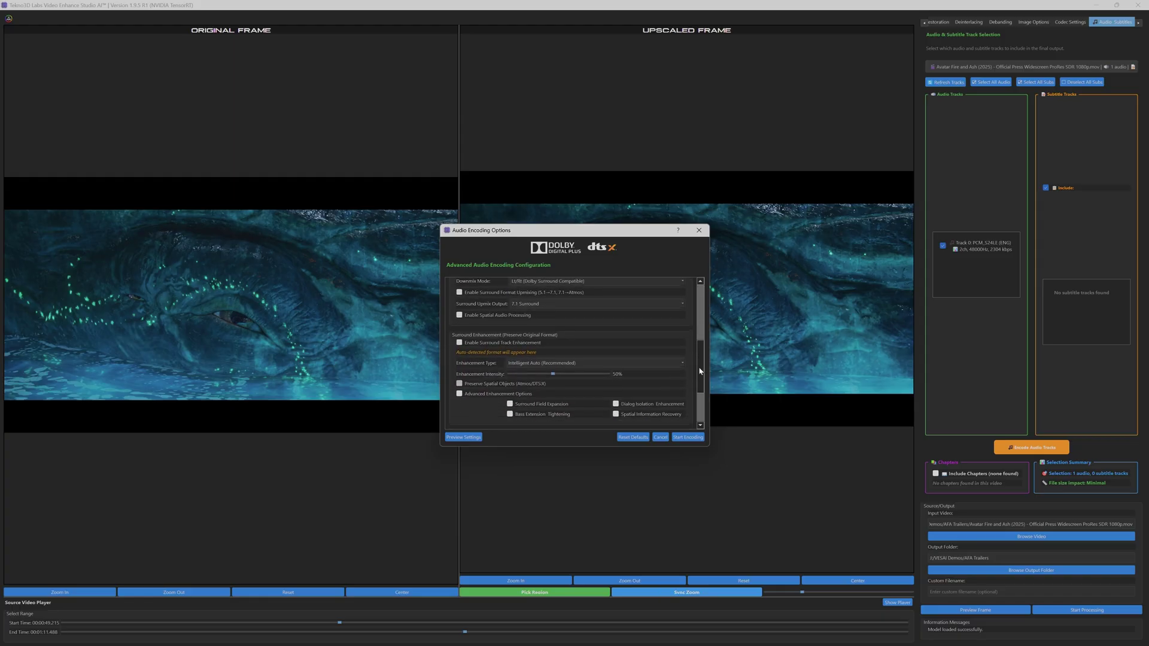
scroll(686, 384, down, 2)
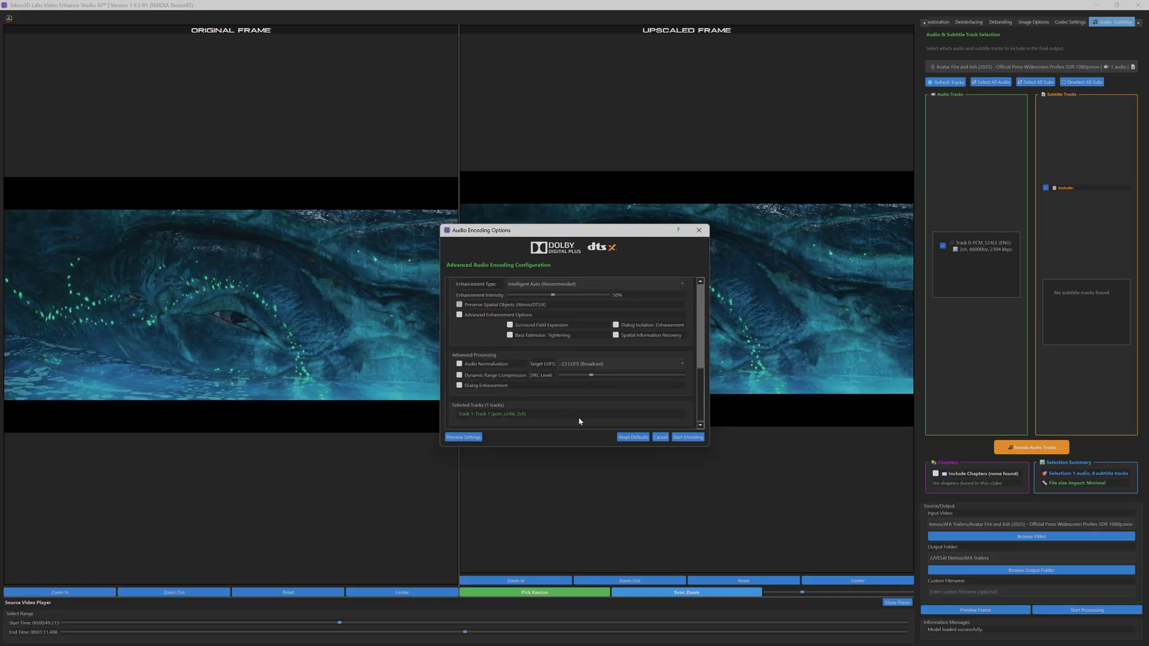
click(688, 437)
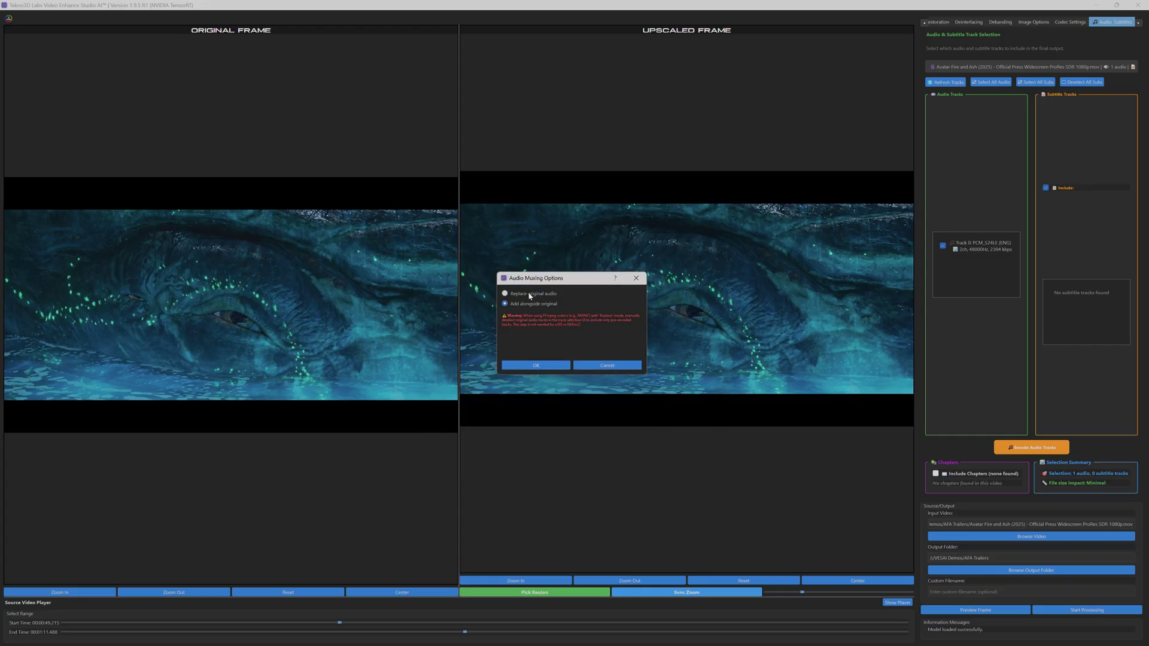
Confirm the audio muxing, exclude audio Track 0 from the output, and show saved profiles.
click(536, 366)
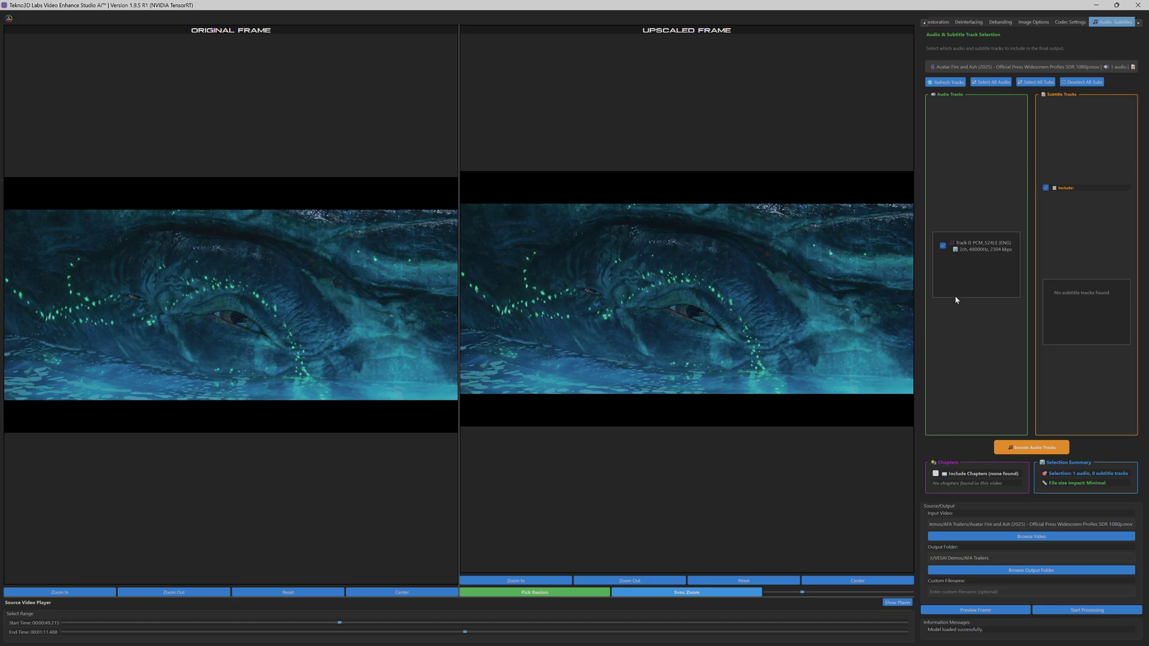
click(943, 246)
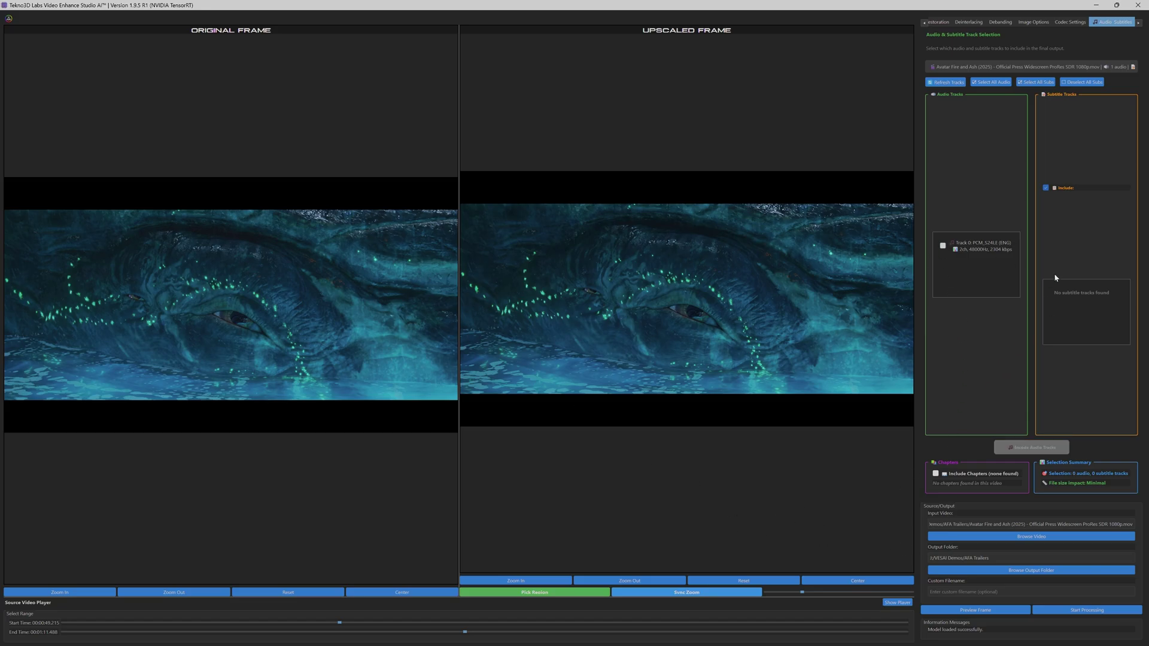
click(1140, 23)
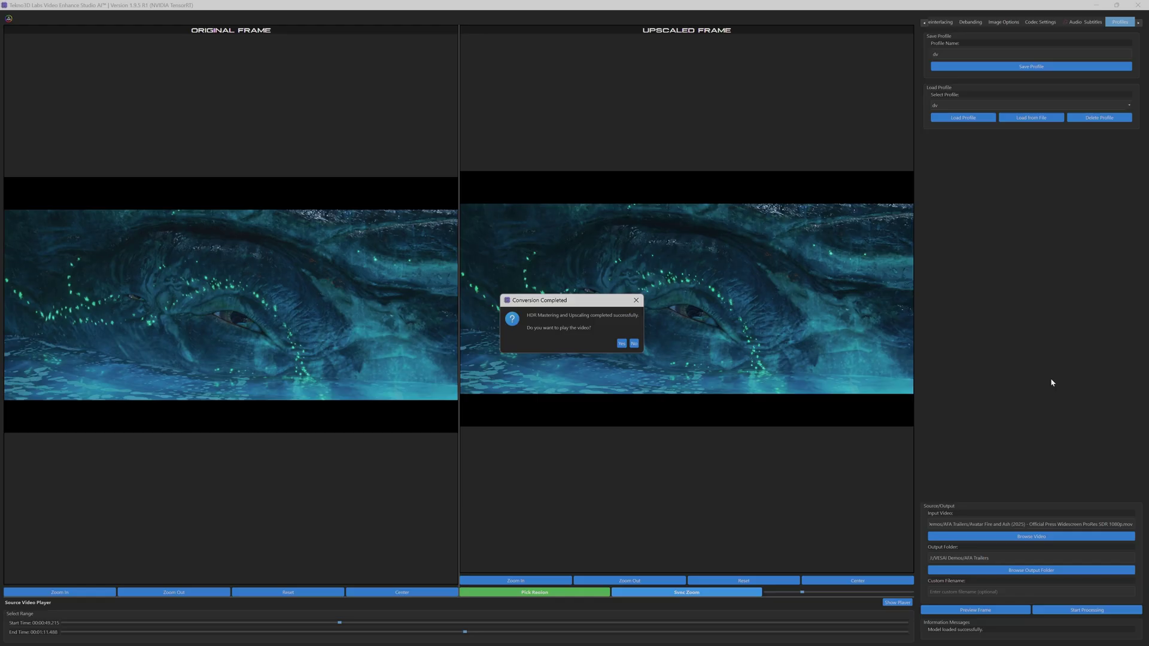
Play the finished video in native HDR, then close the playback window.
click(621, 343)
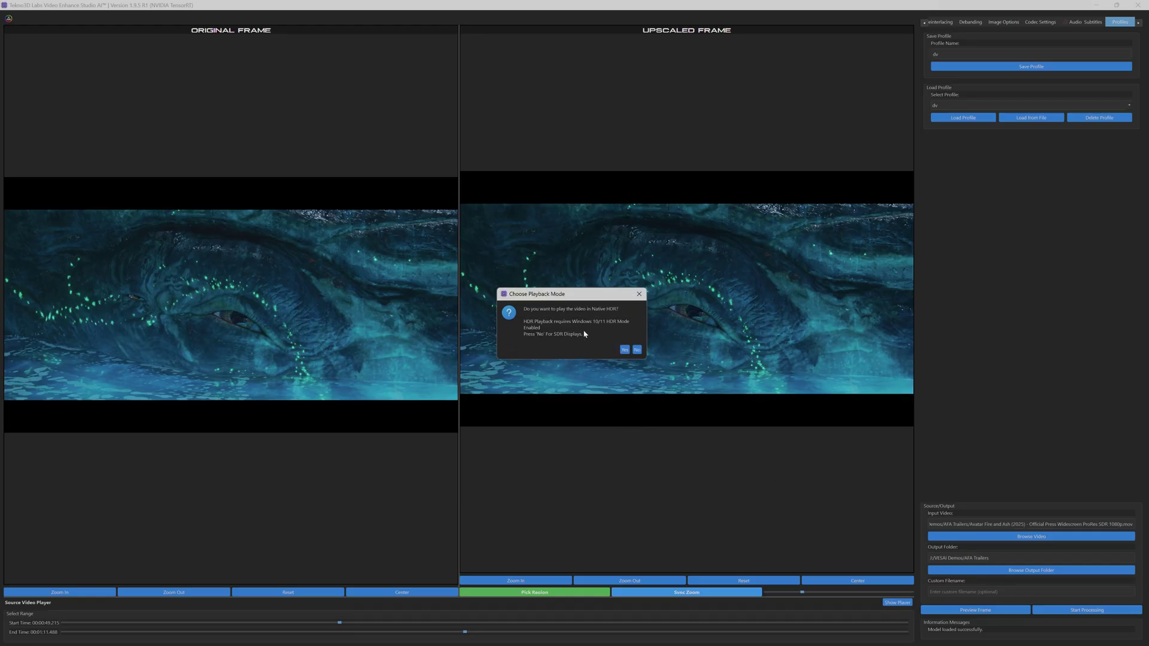
click(624, 350)
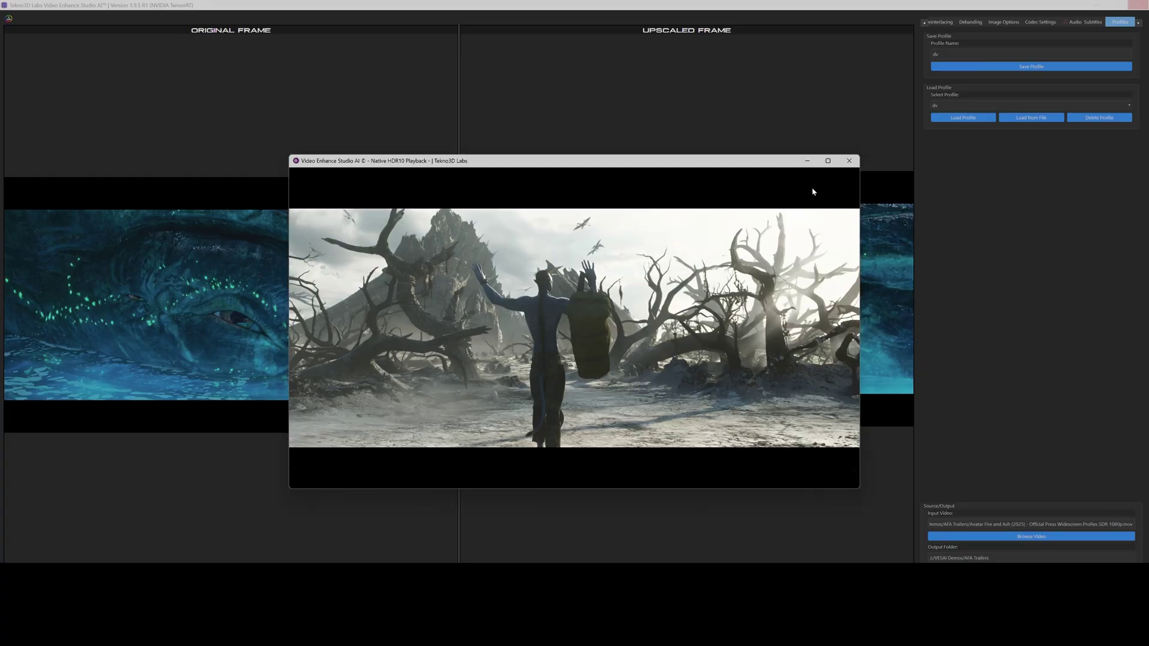
click(848, 160)
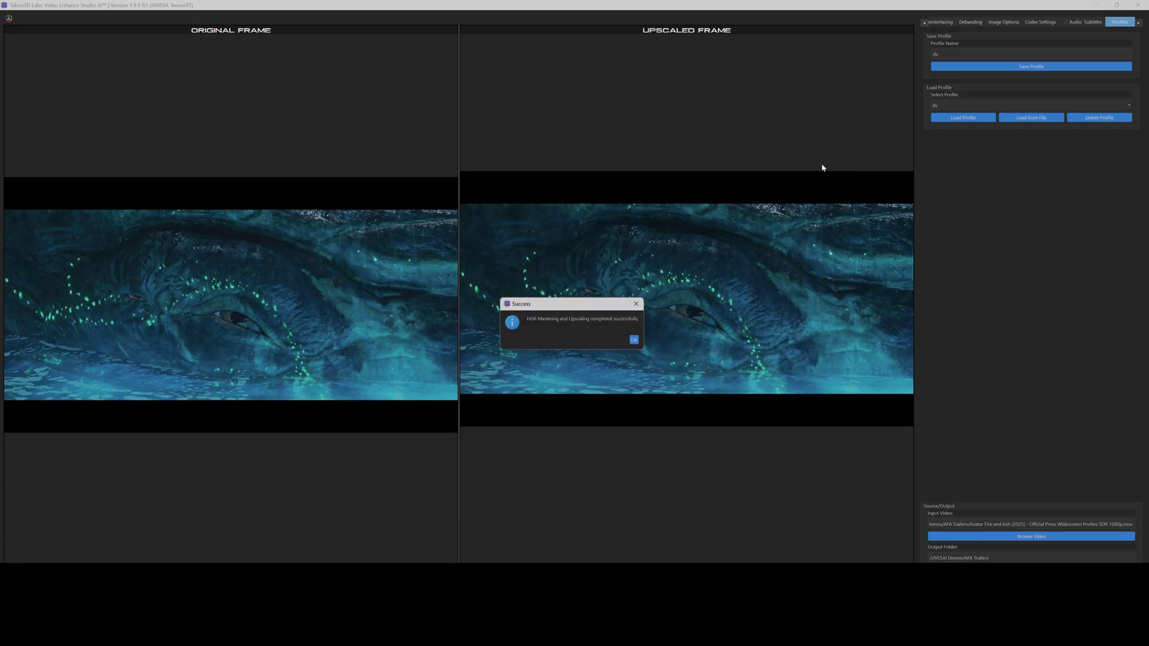
Dismiss the completion message and load the 4x Reality Enhancer V1 AI model.
click(634, 340)
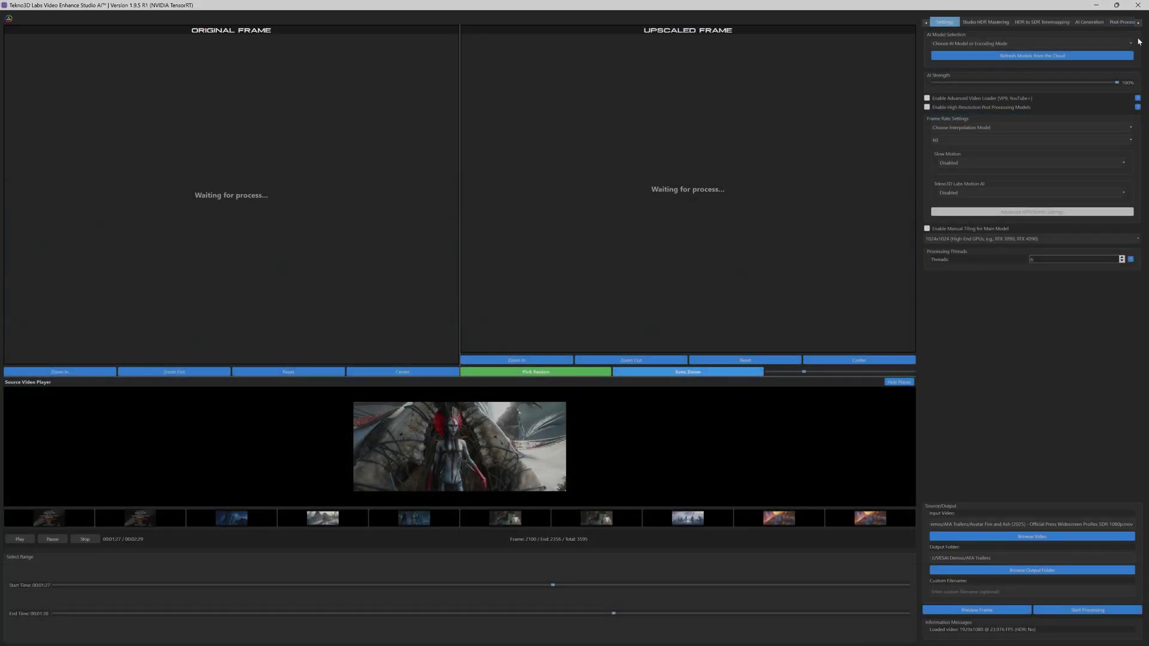
click(1130, 44)
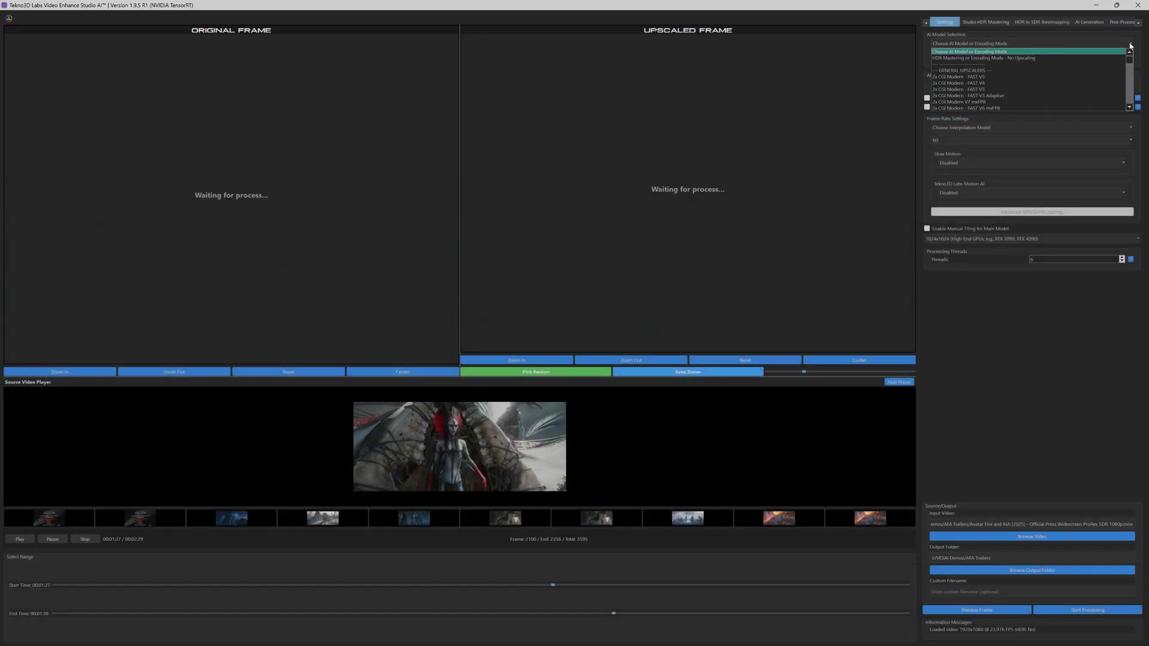
click(1131, 107)
click(1131, 108)
click(1130, 108)
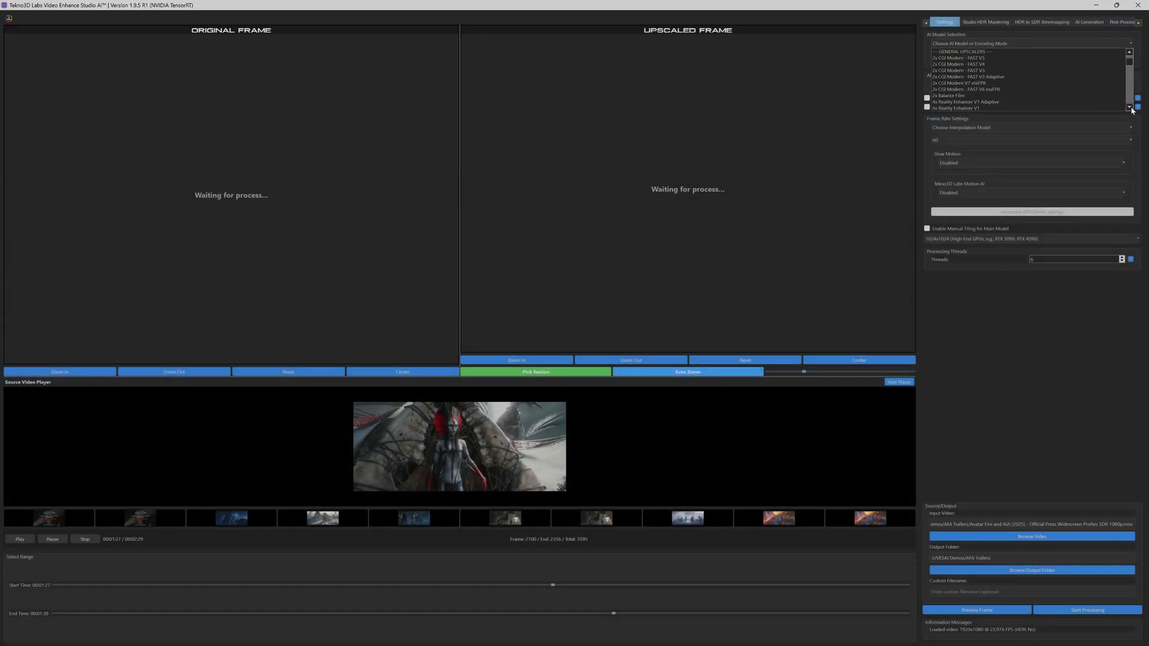
click(1131, 108)
click(1130, 108)
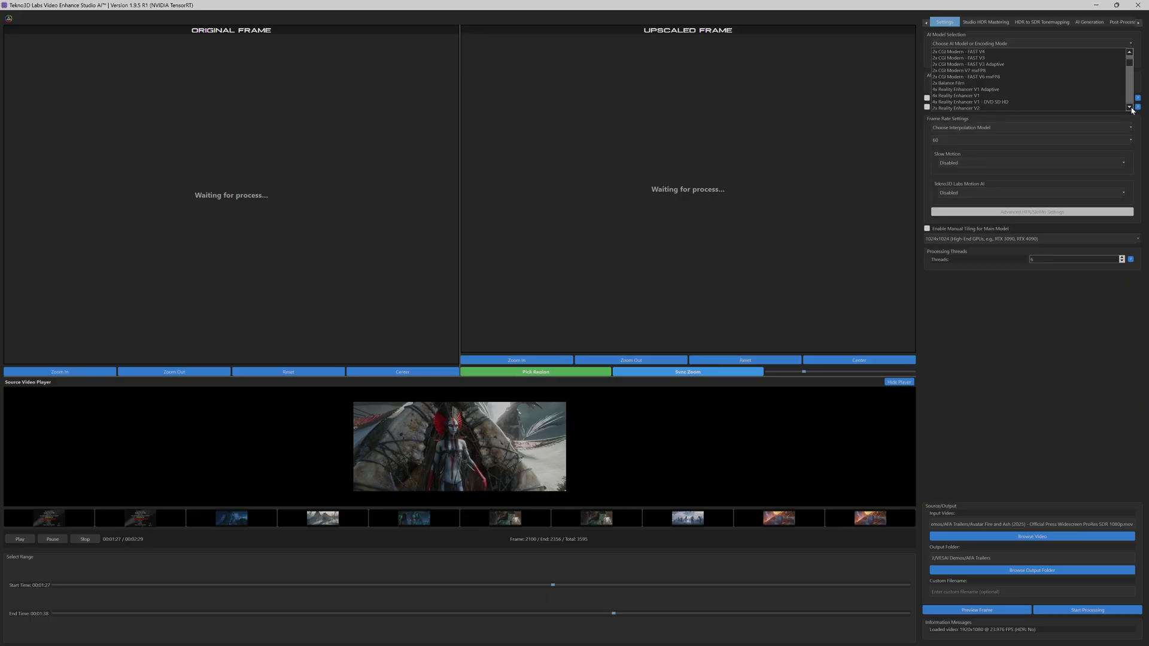
click(1029, 98)
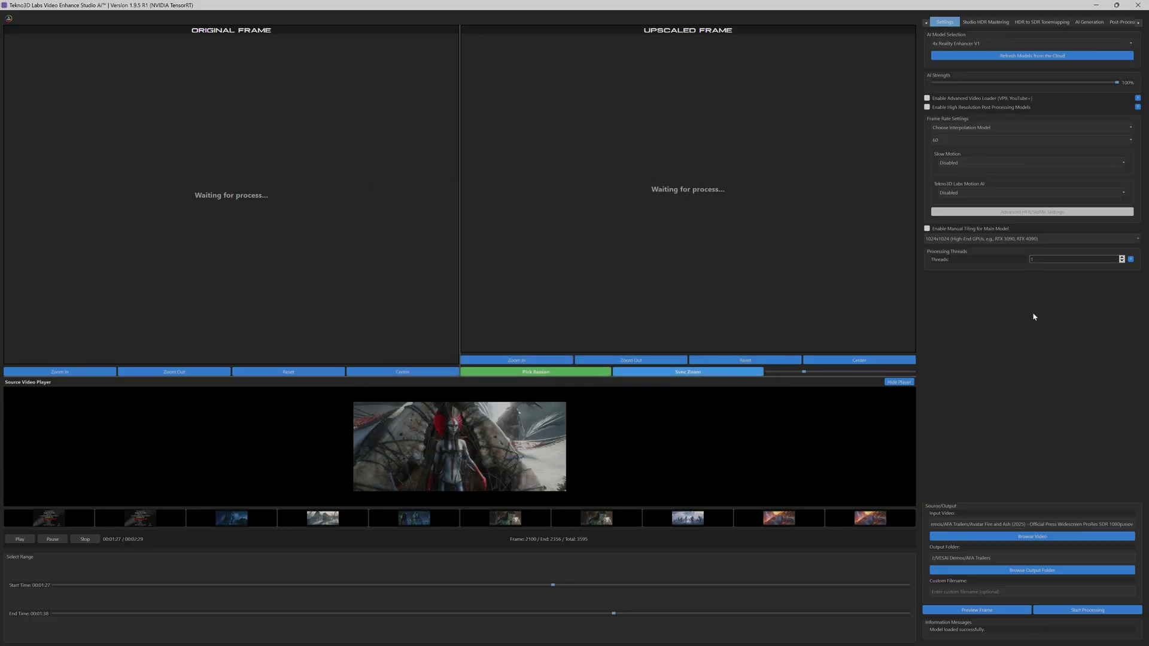
Hide the source player and zoom in on the original and upscaled preview frames.
click(898, 382)
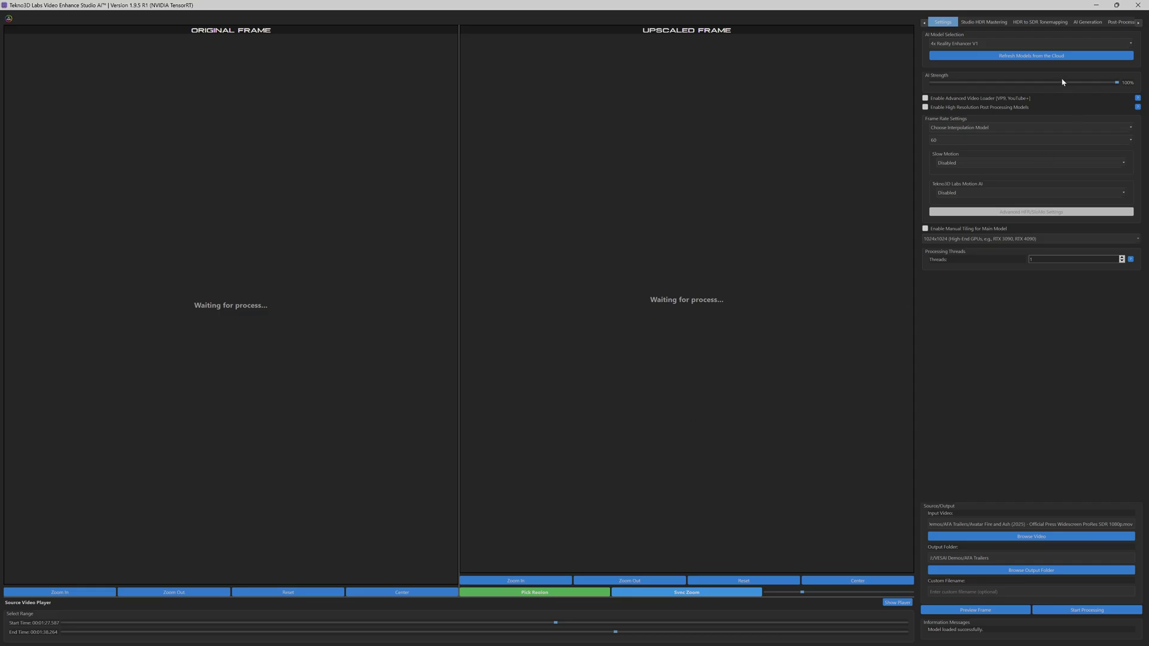
click(989, 23)
click(942, 23)
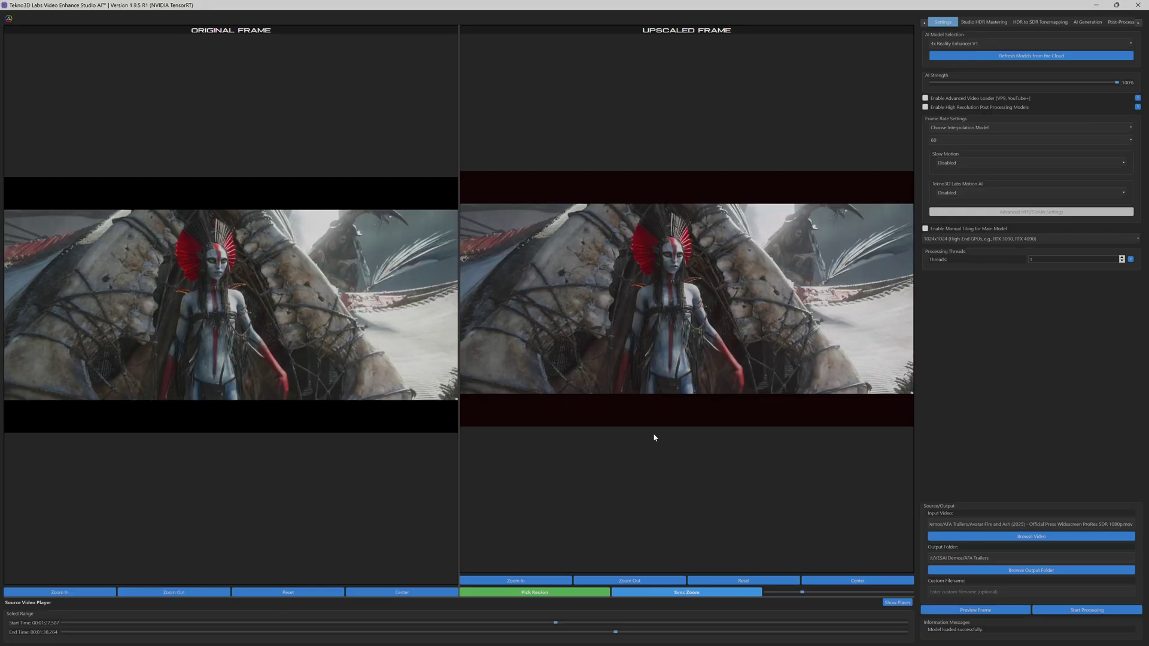
click(57, 592)
click(56, 592)
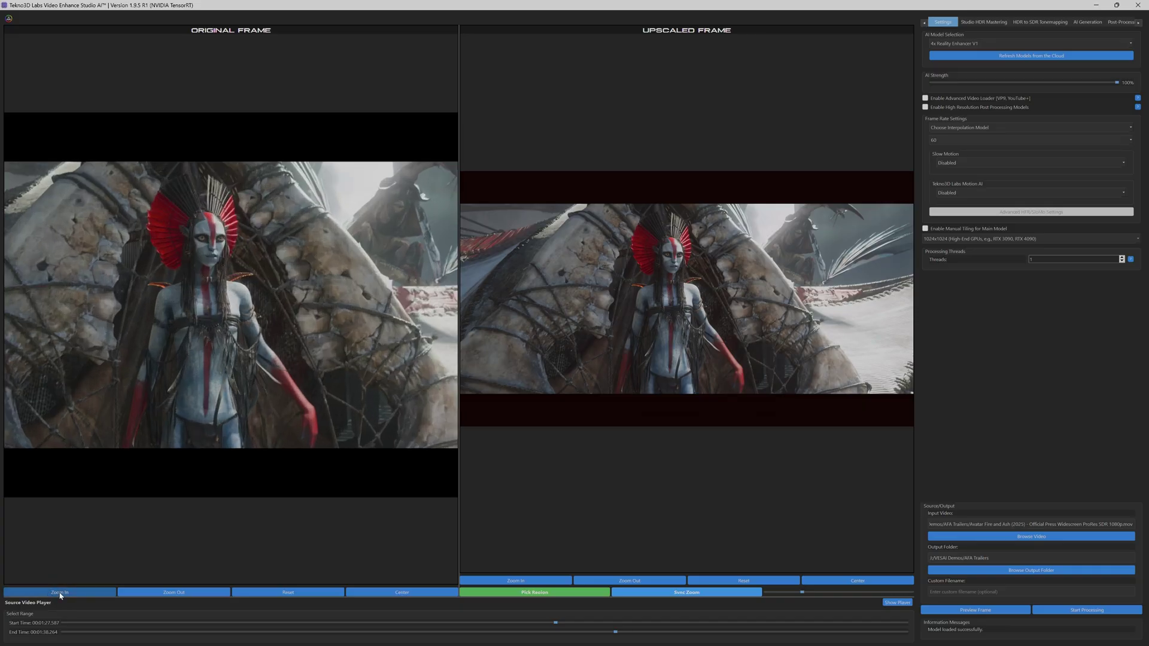
click(556, 580)
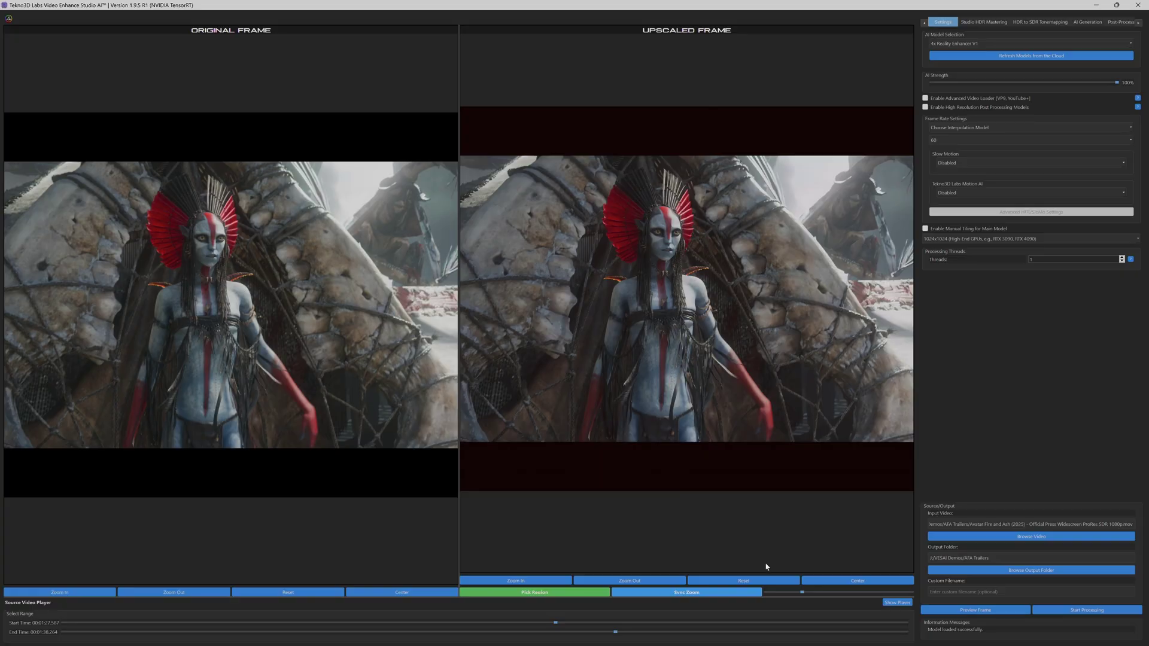
Reset the zoom to minimum, zoom both frames into a picked region, and pan to the face.
drag(804, 594, 769, 595)
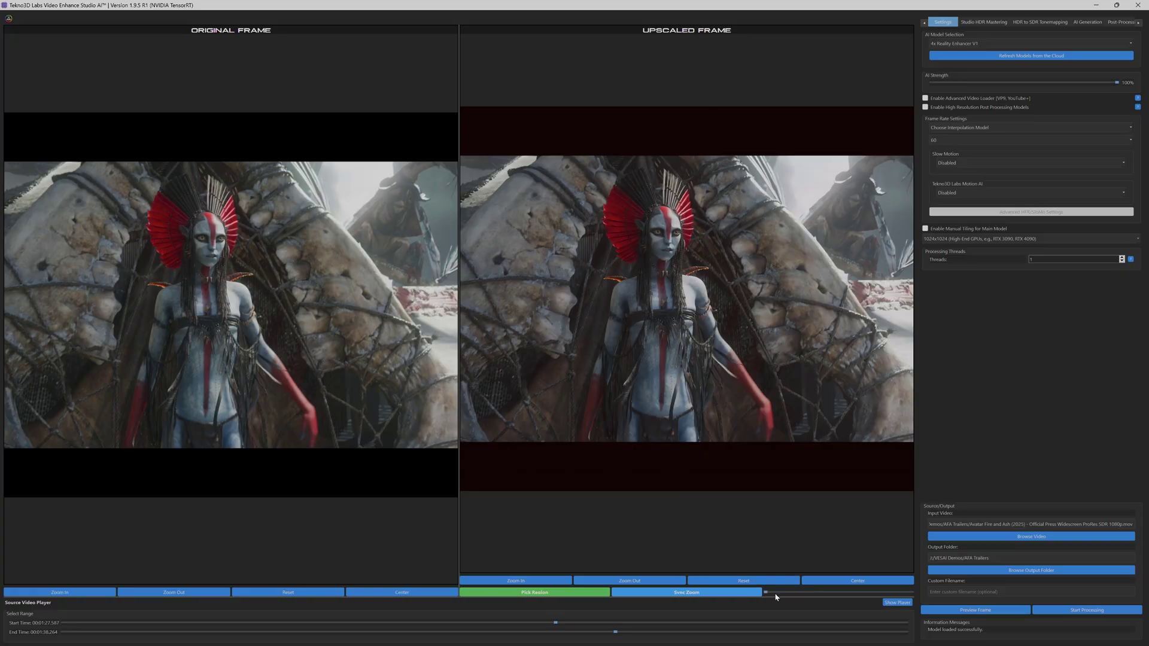
click(568, 593)
click(620, 221)
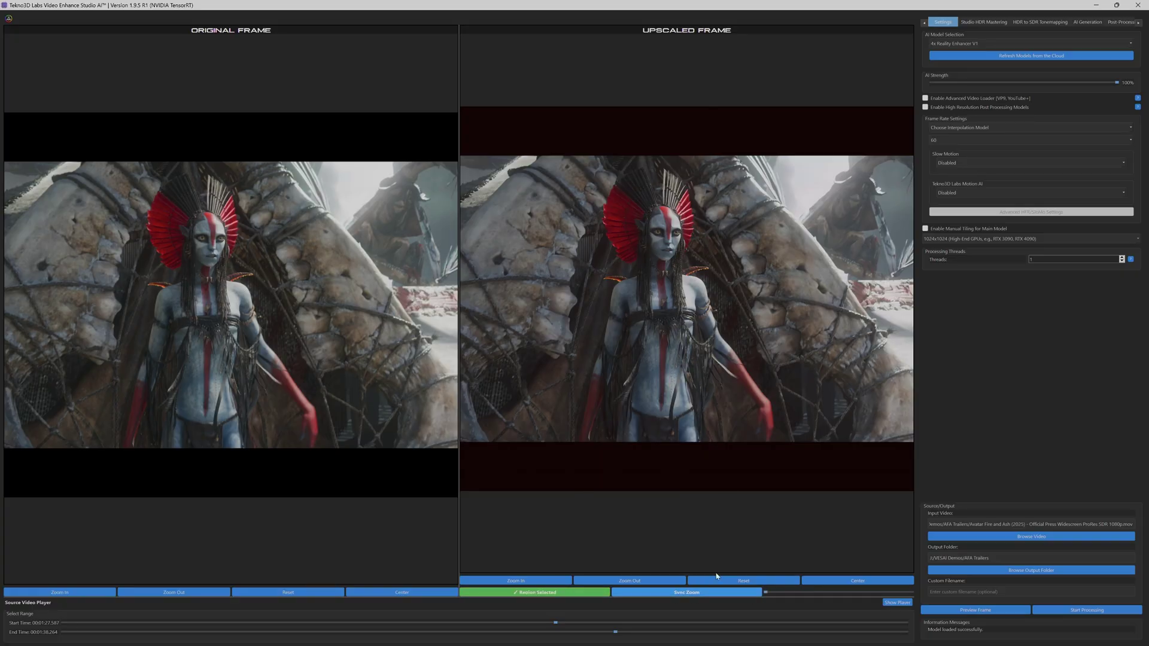
click(694, 595)
drag(805, 290, 603, 403)
drag(386, 261, 252, 403)
drag(650, 383, 659, 406)
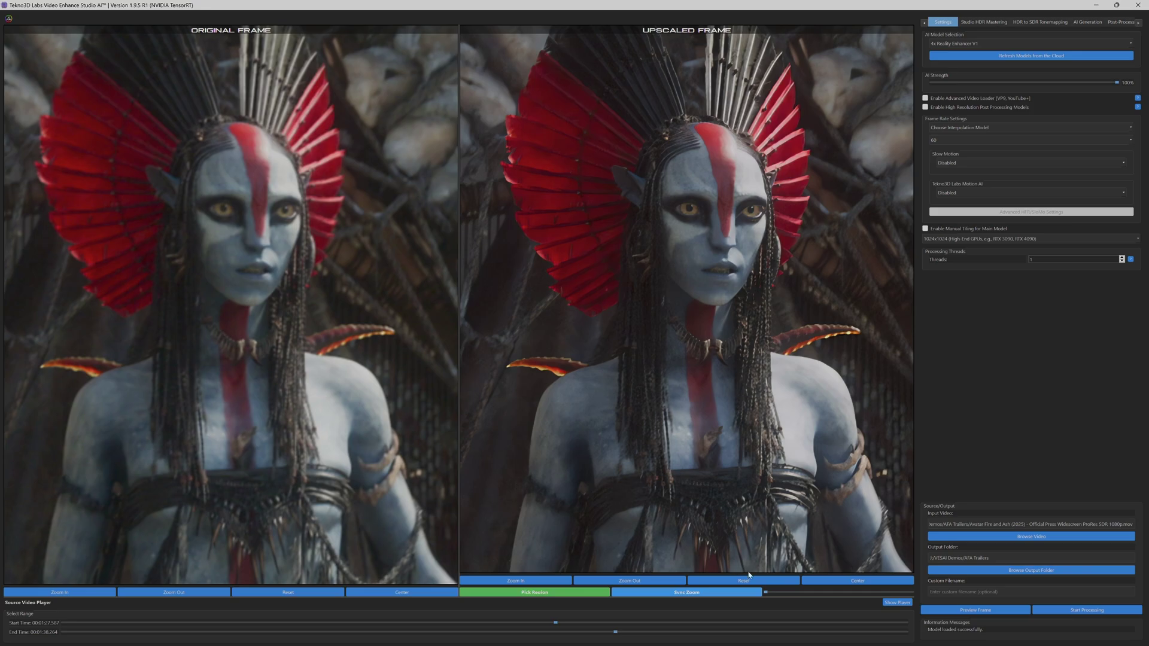
Zoom both previews into the face region and align them on the red-striped face and headdress.
click(550, 593)
click(698, 237)
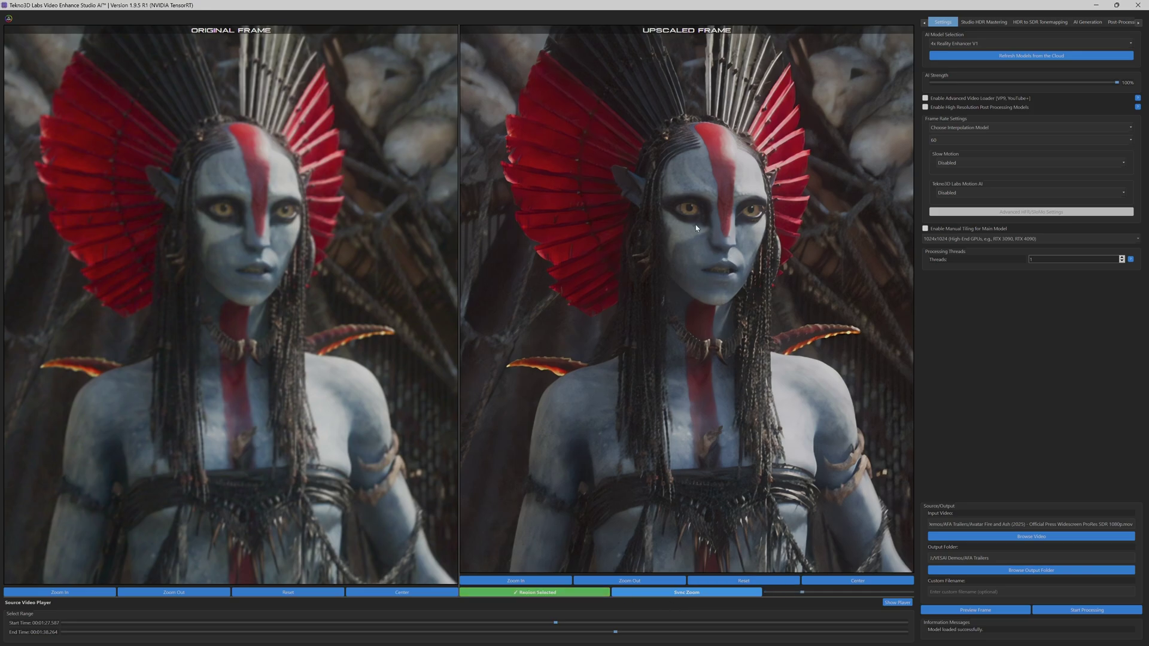
click(705, 593)
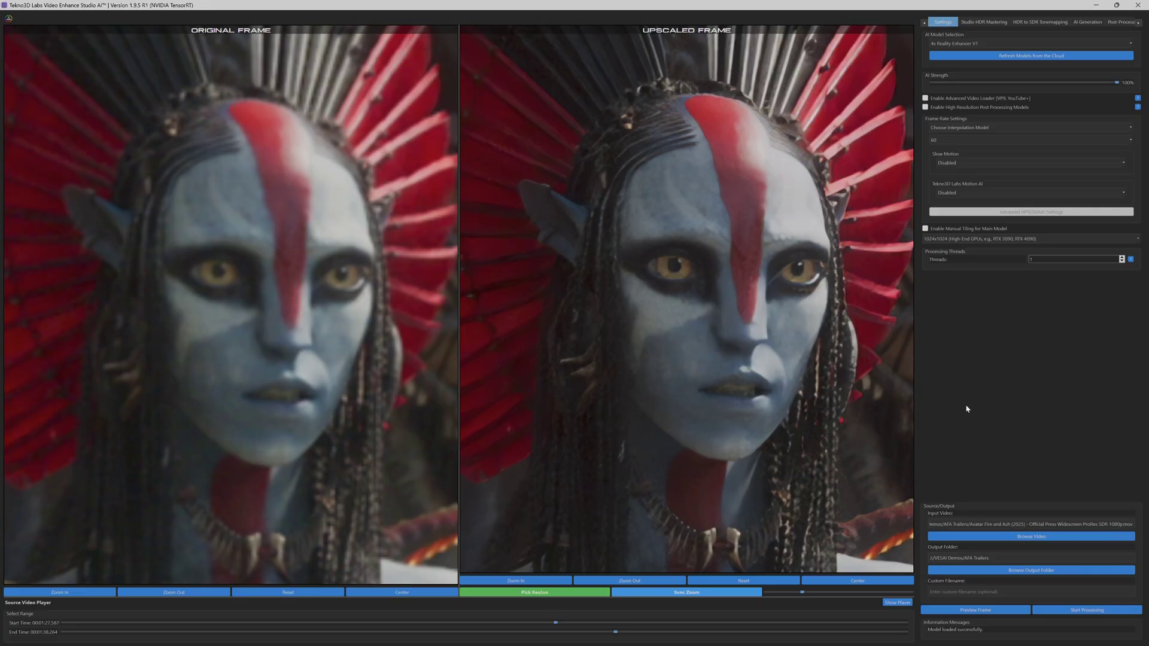
drag(729, 485, 663, 324)
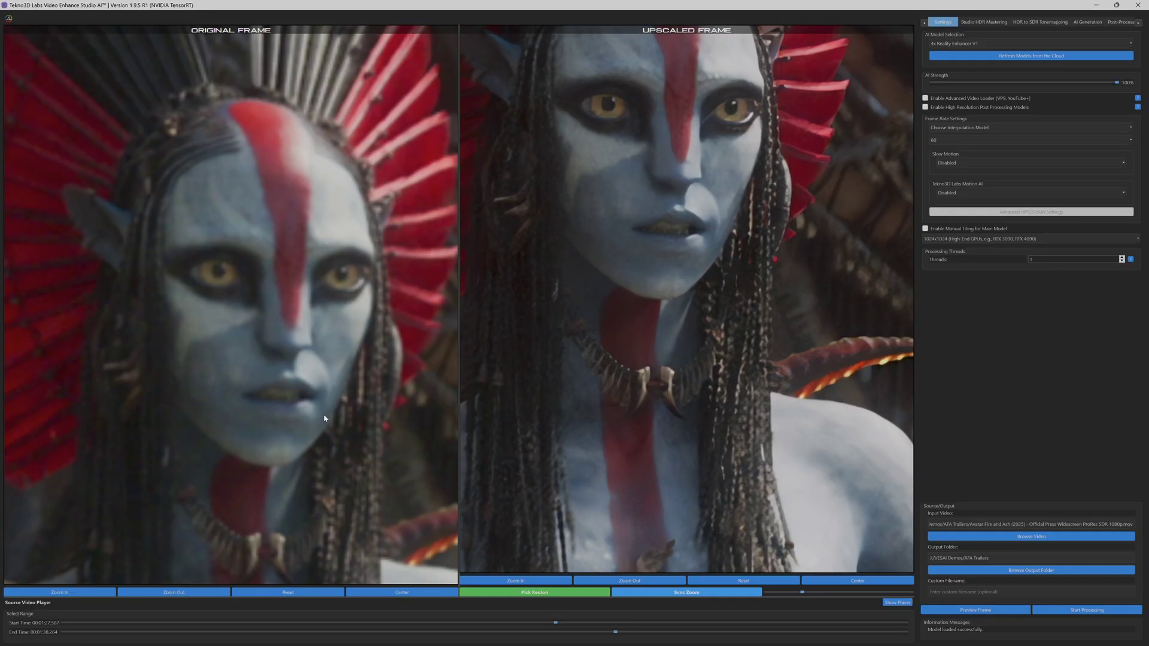
drag(272, 397, 276, 311)
drag(687, 436, 702, 452)
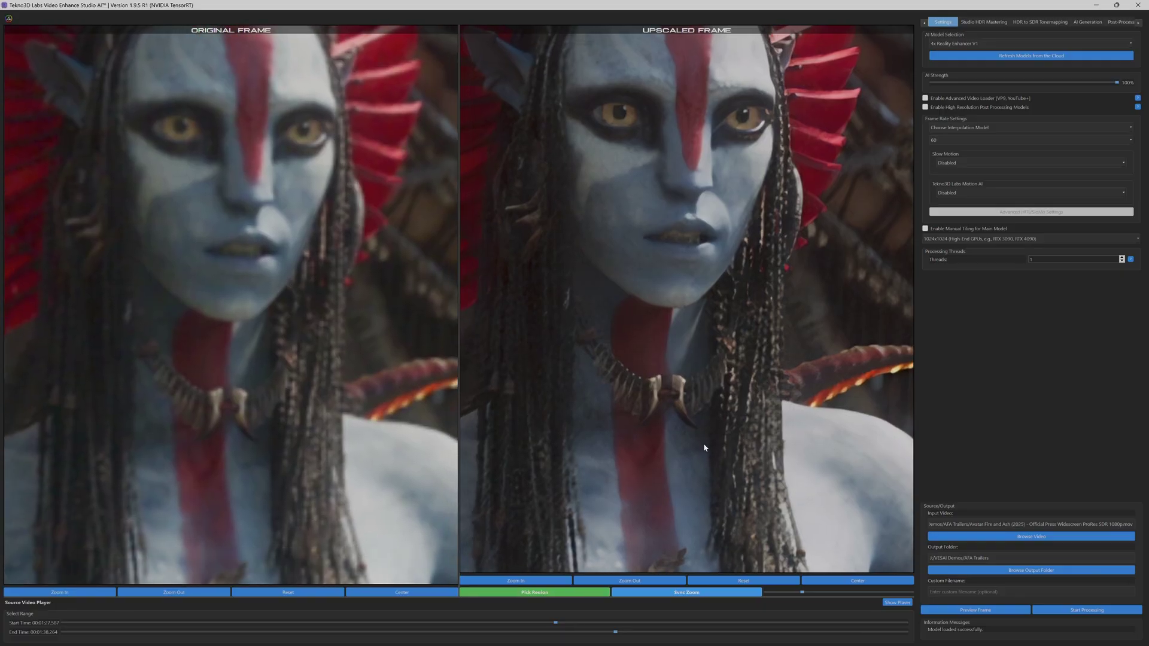
drag(392, 436, 378, 418)
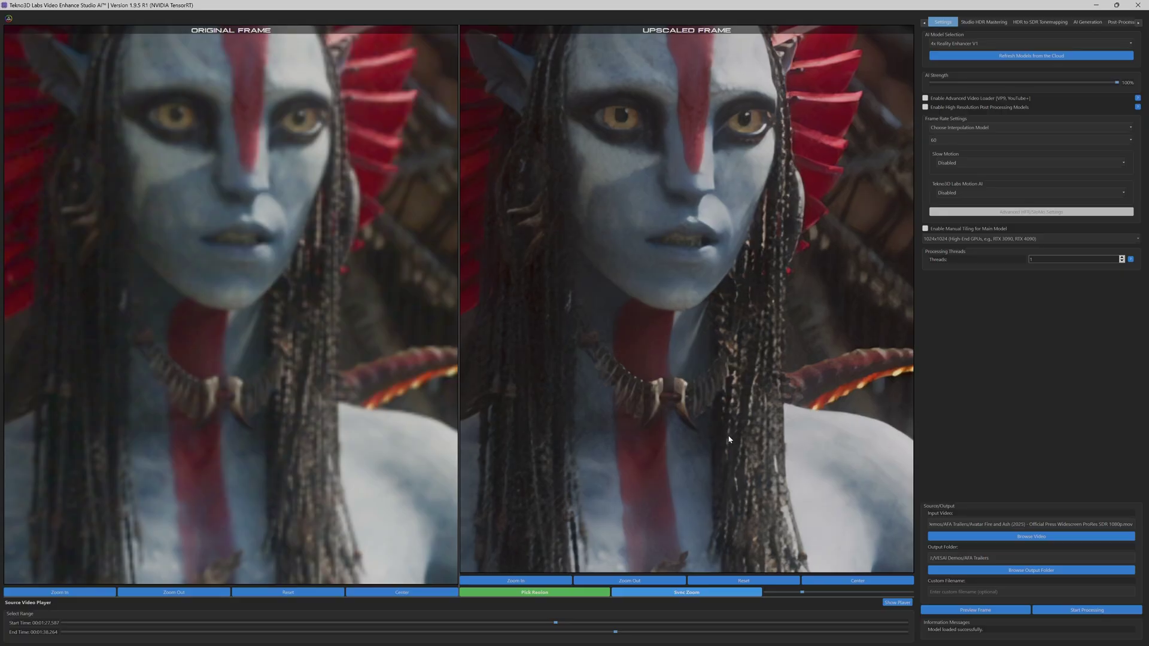
drag(726, 441, 726, 405)
drag(680, 355, 598, 359)
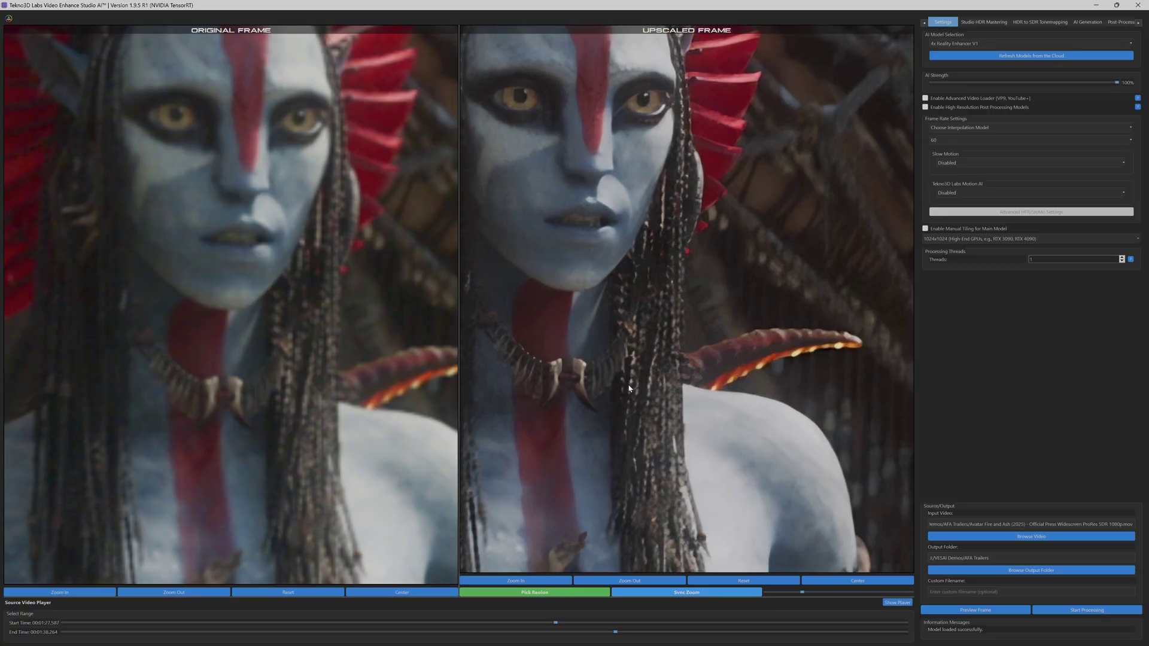
drag(689, 252, 628, 371)
drag(377, 339, 241, 340)
drag(527, 383, 638, 377)
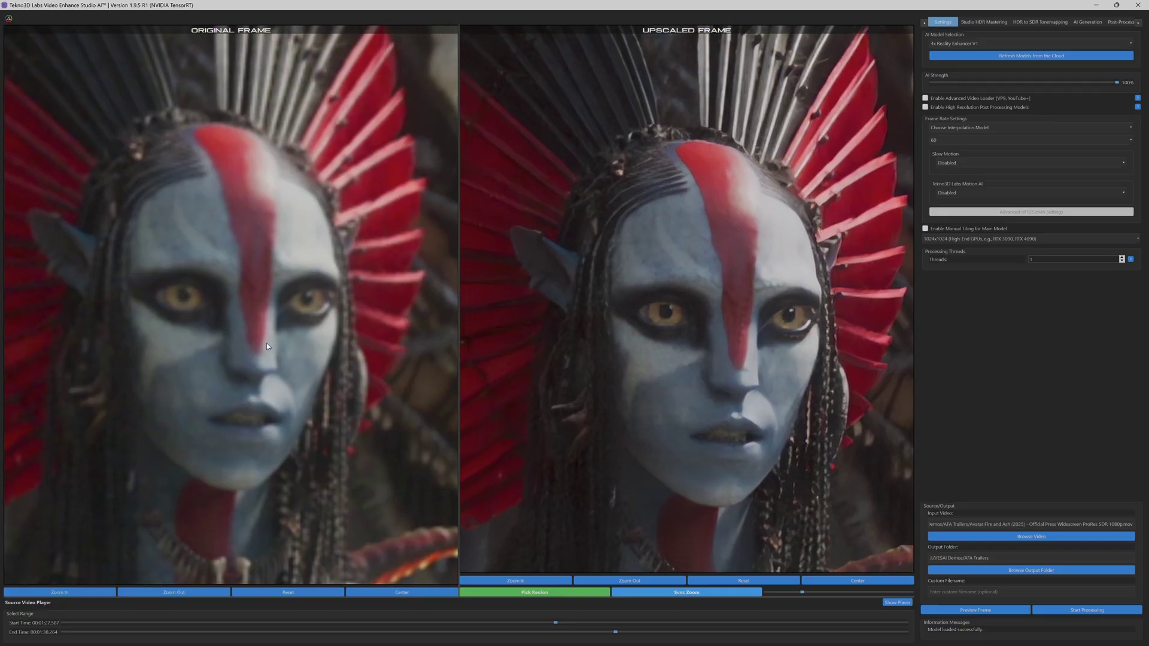
drag(271, 369, 284, 371)
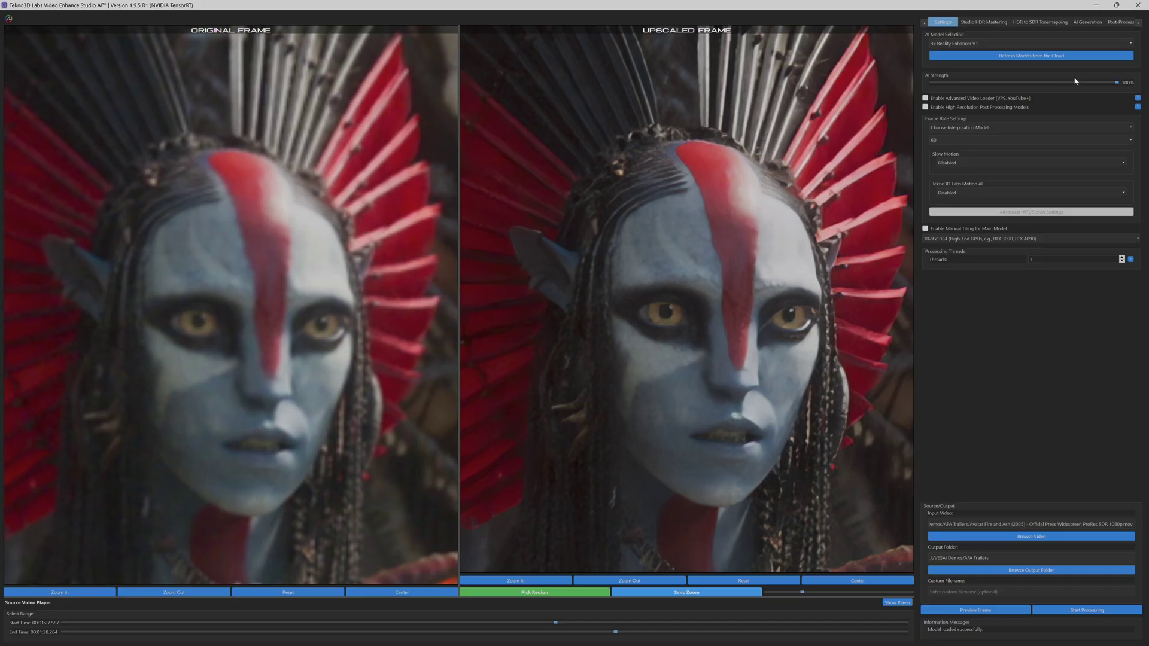
Enable SDR to PQ HDR10 conversion with the Dolby Vision FR IMAX FILM HDR look.
click(996, 24)
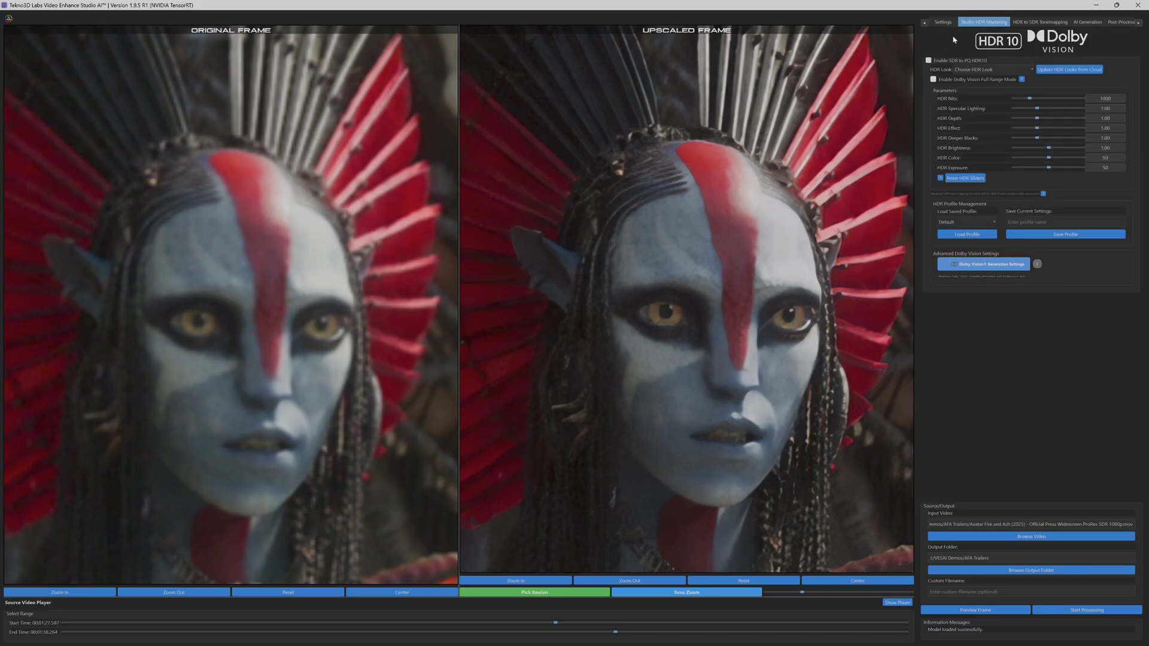
click(957, 61)
click(1032, 70)
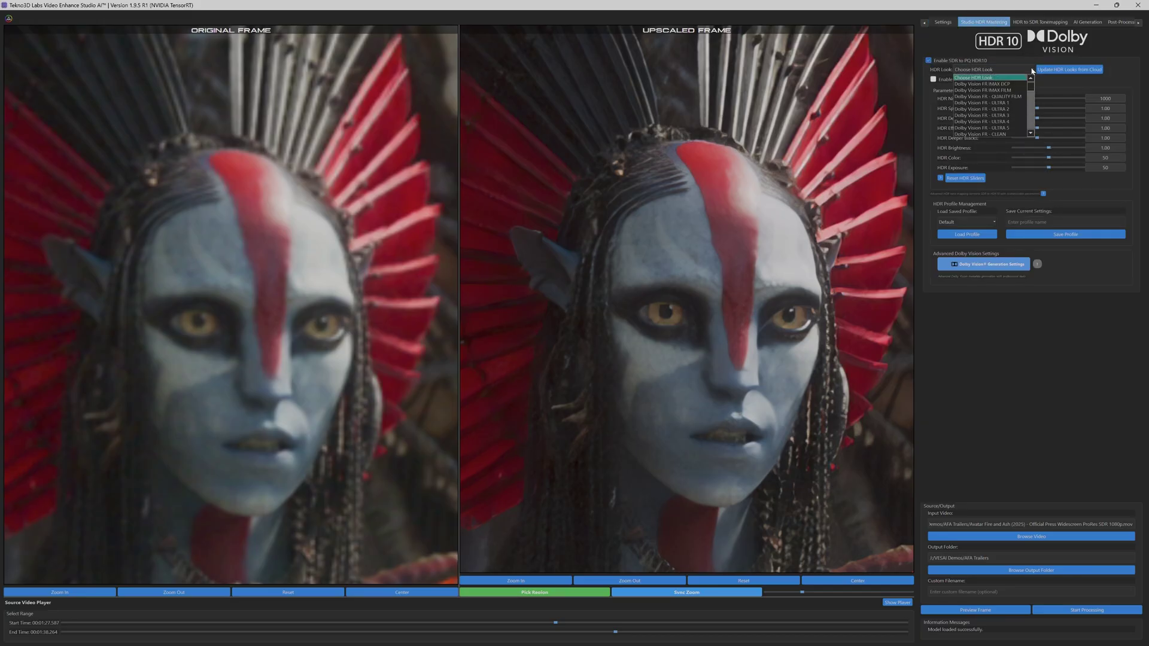
click(1020, 90)
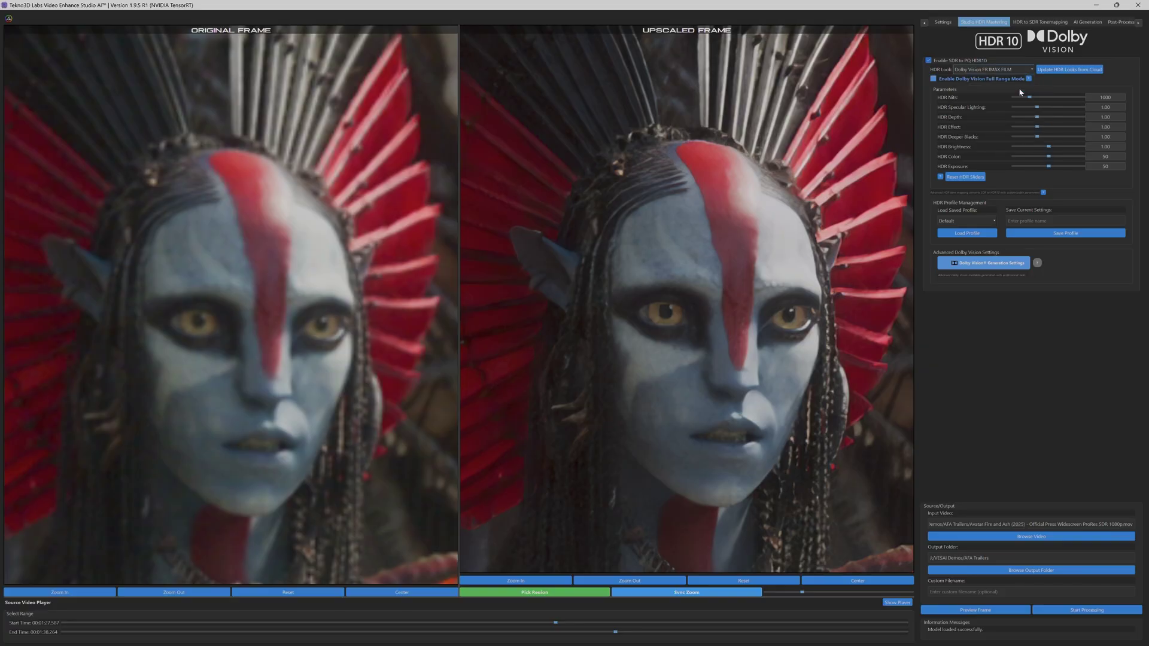
Enable Dolby Vision metadata generation and review its display, color space, L5 and letterbox tabs.
click(987, 263)
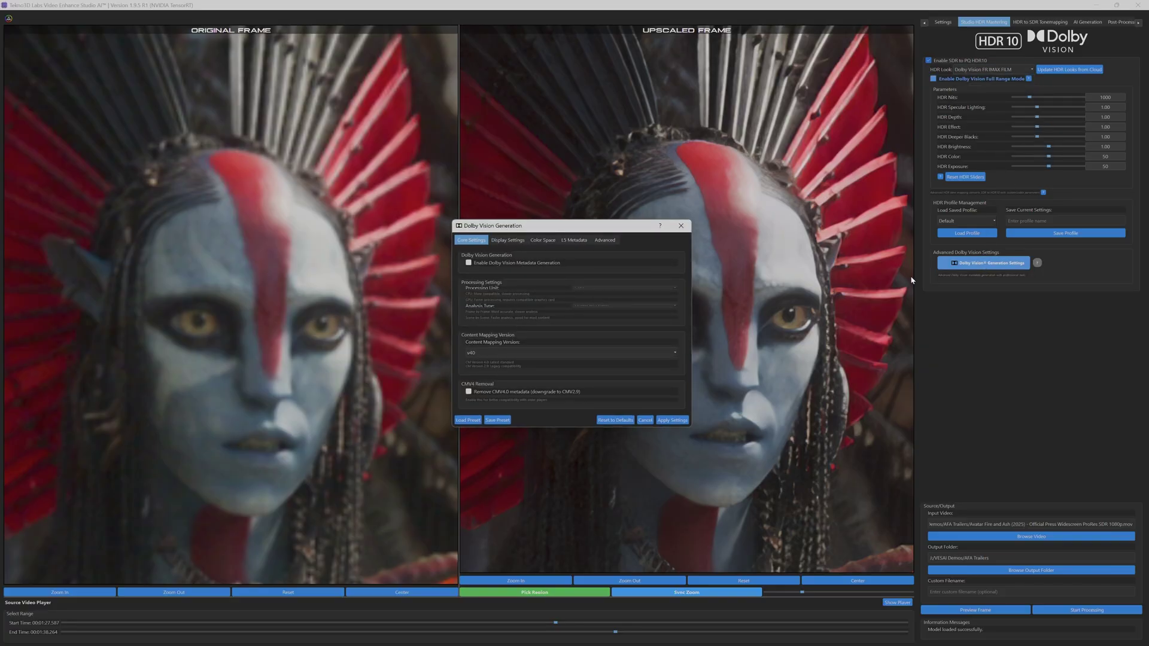
click(524, 266)
click(507, 241)
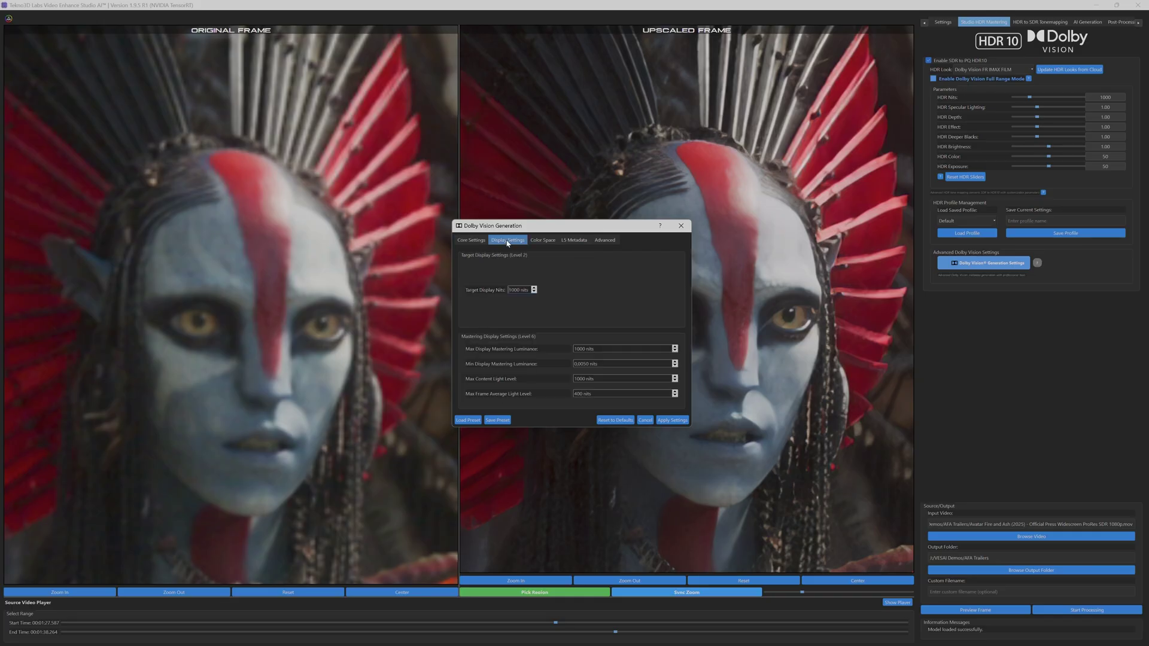
click(544, 241)
click(574, 242)
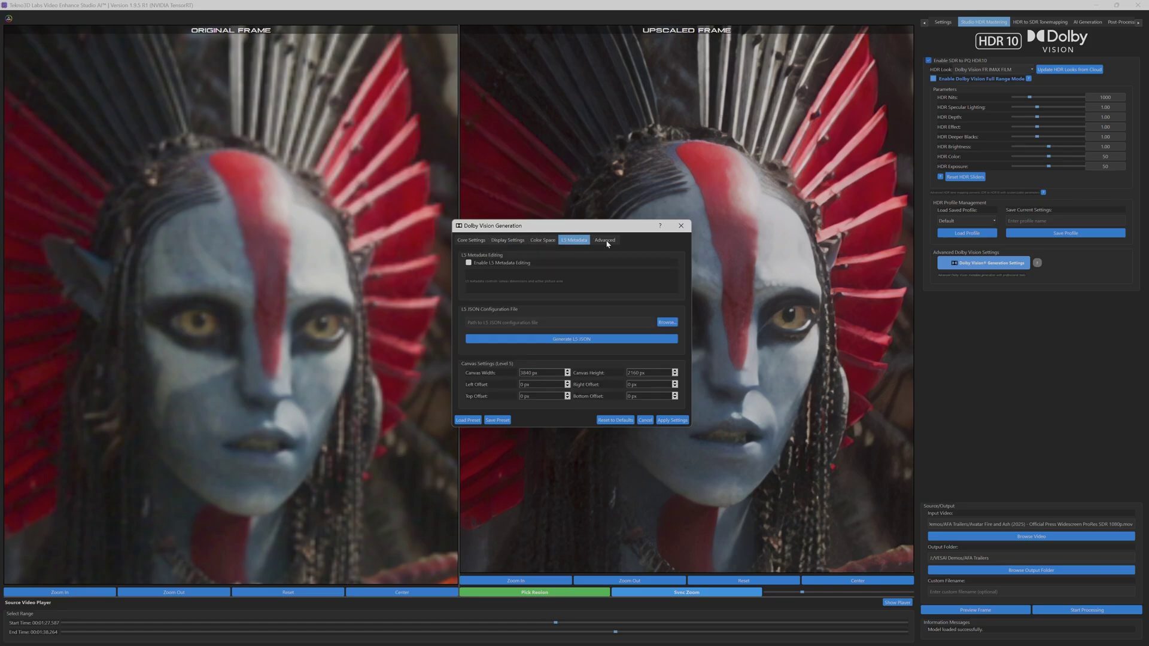
click(606, 241)
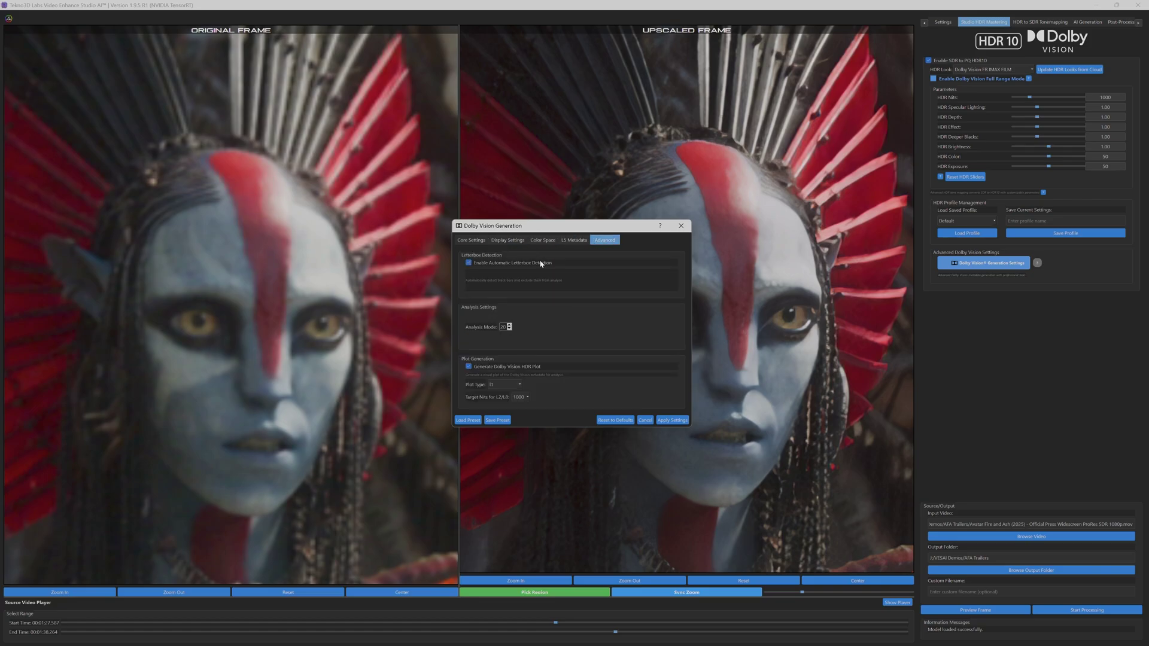
Apply the Dolby Vision settings and advance through the settings pages to Codec Settings.
click(672, 420)
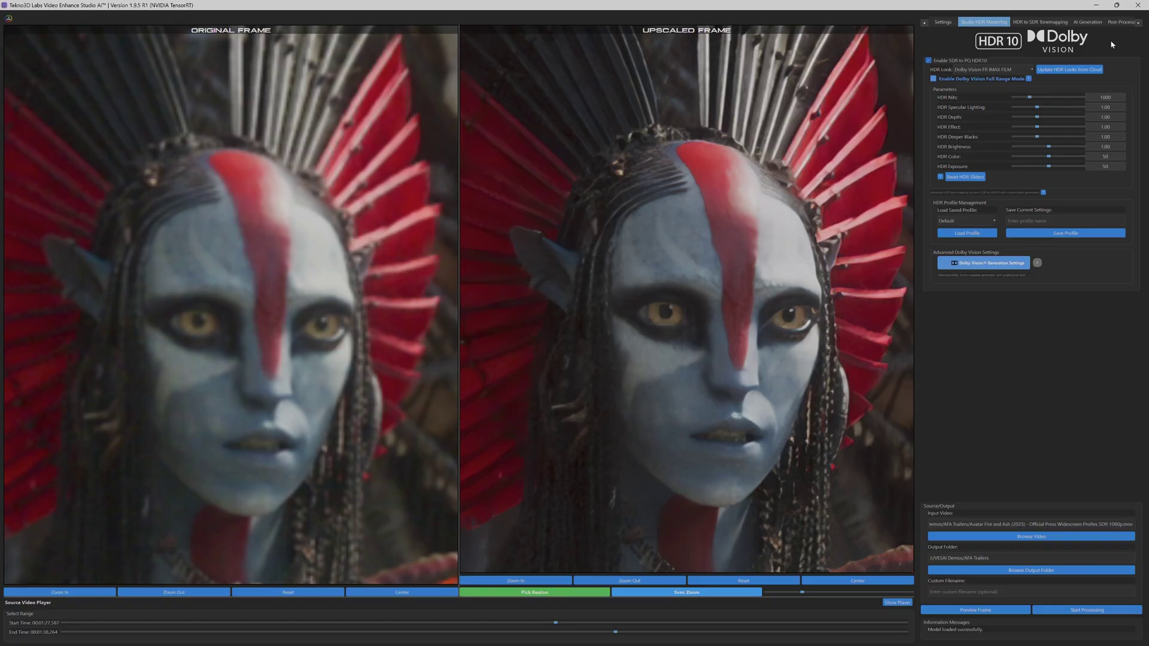
click(1054, 24)
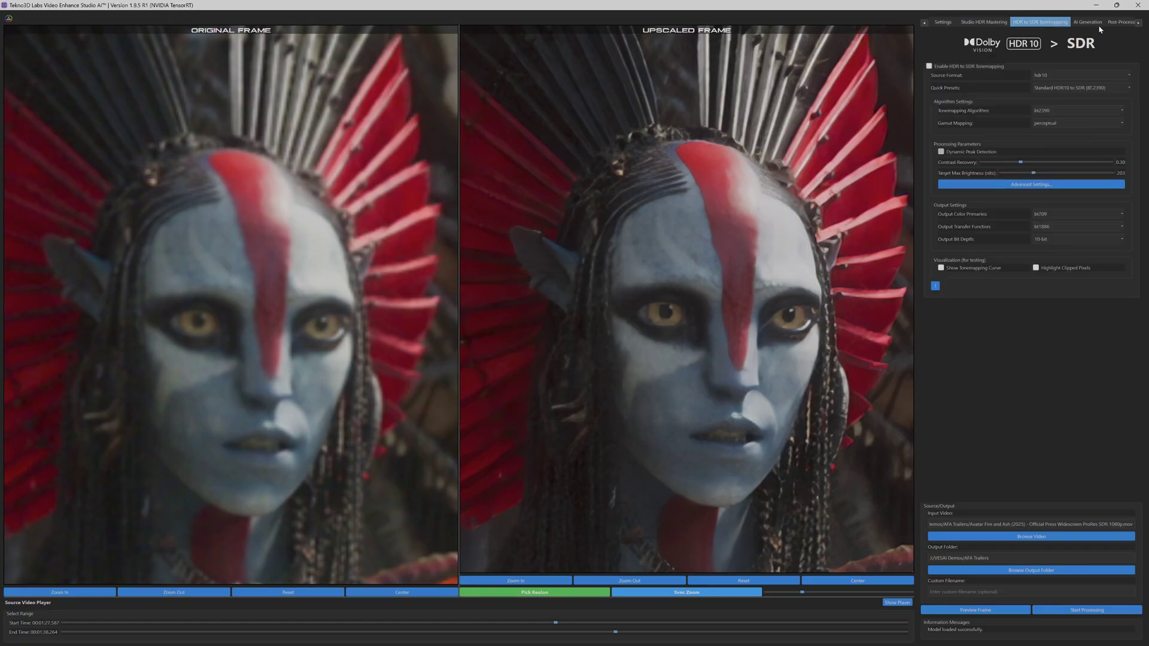
click(1139, 24)
click(1139, 24)
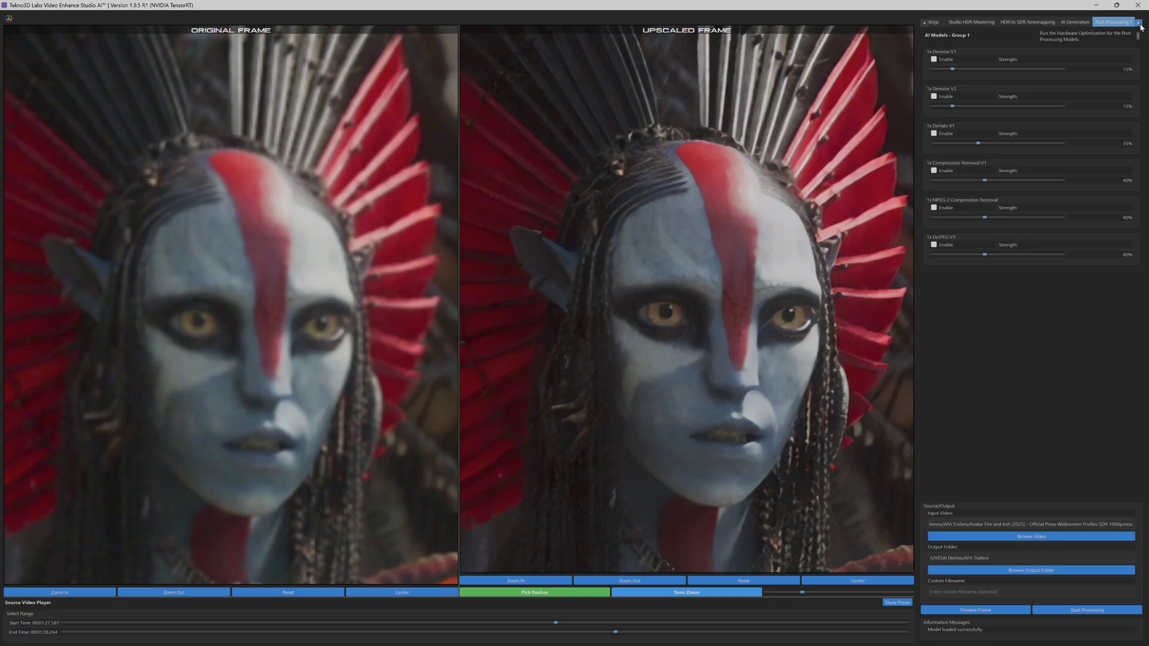
click(1139, 24)
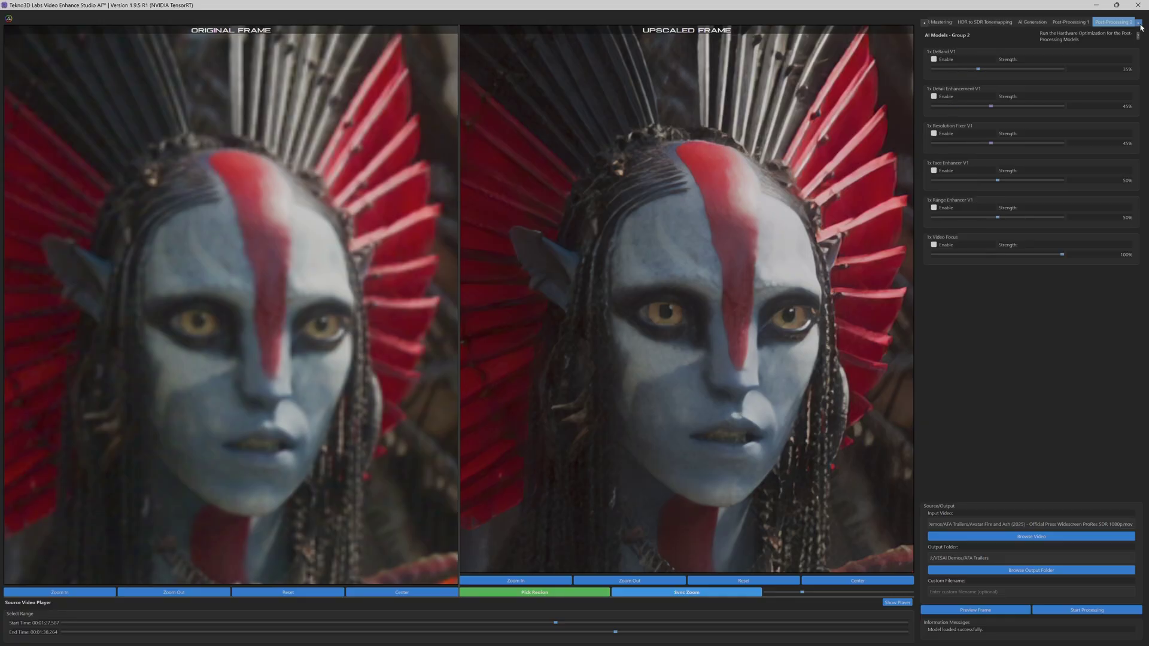
click(1140, 24)
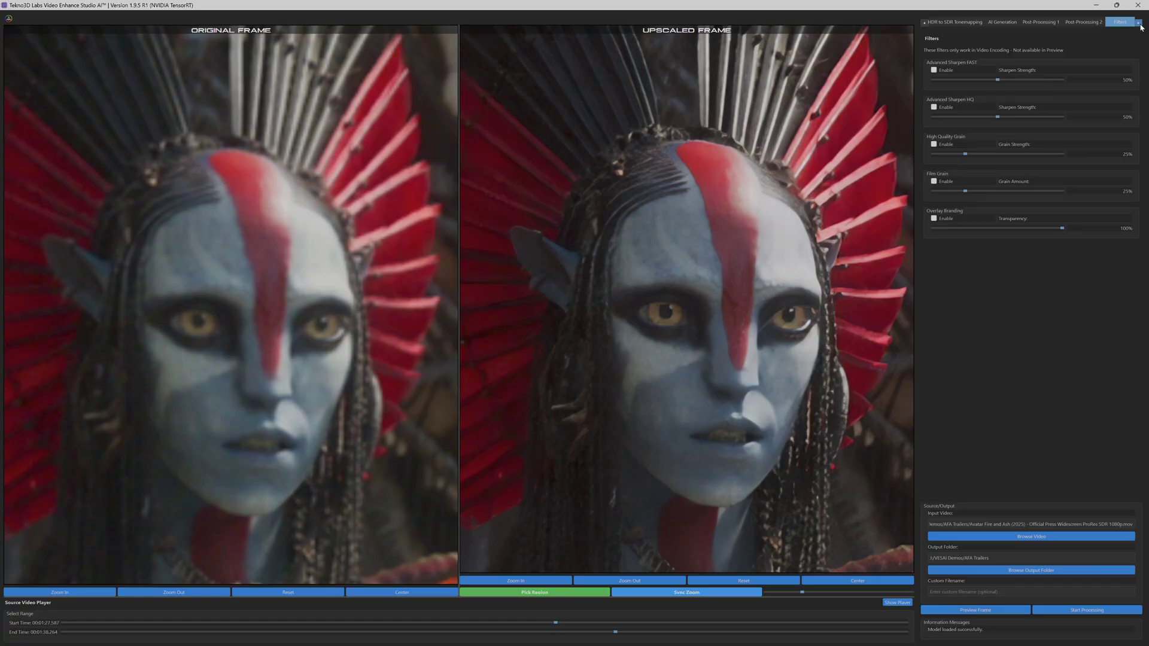
click(1140, 24)
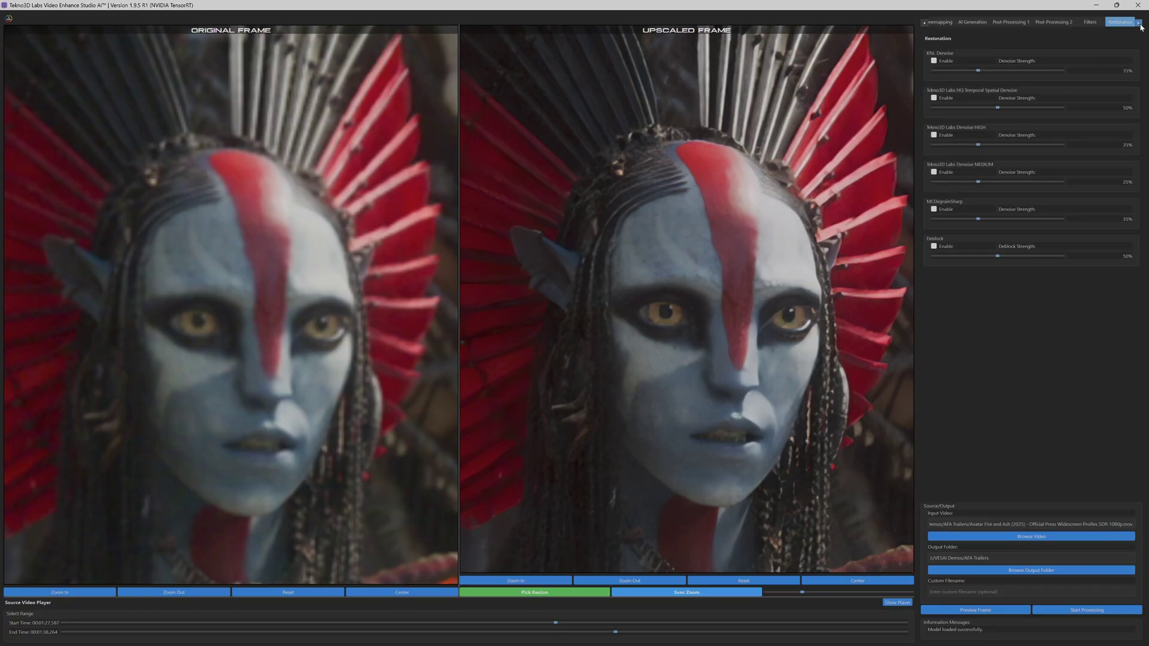
click(1139, 24)
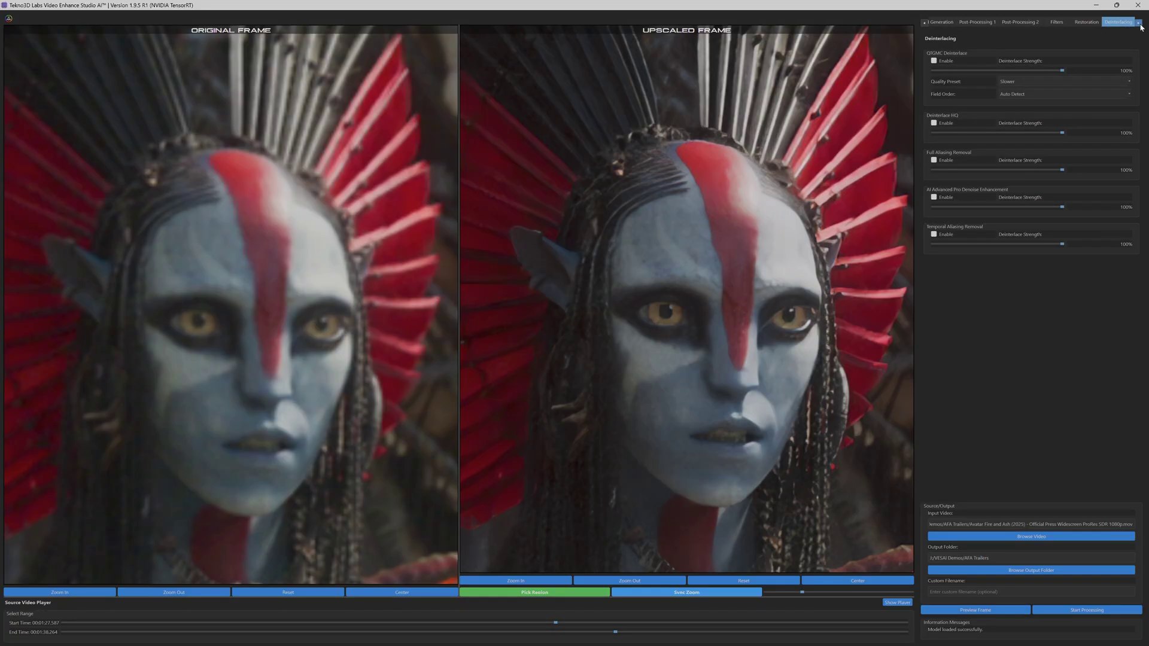
click(1139, 24)
click(1140, 24)
click(1139, 24)
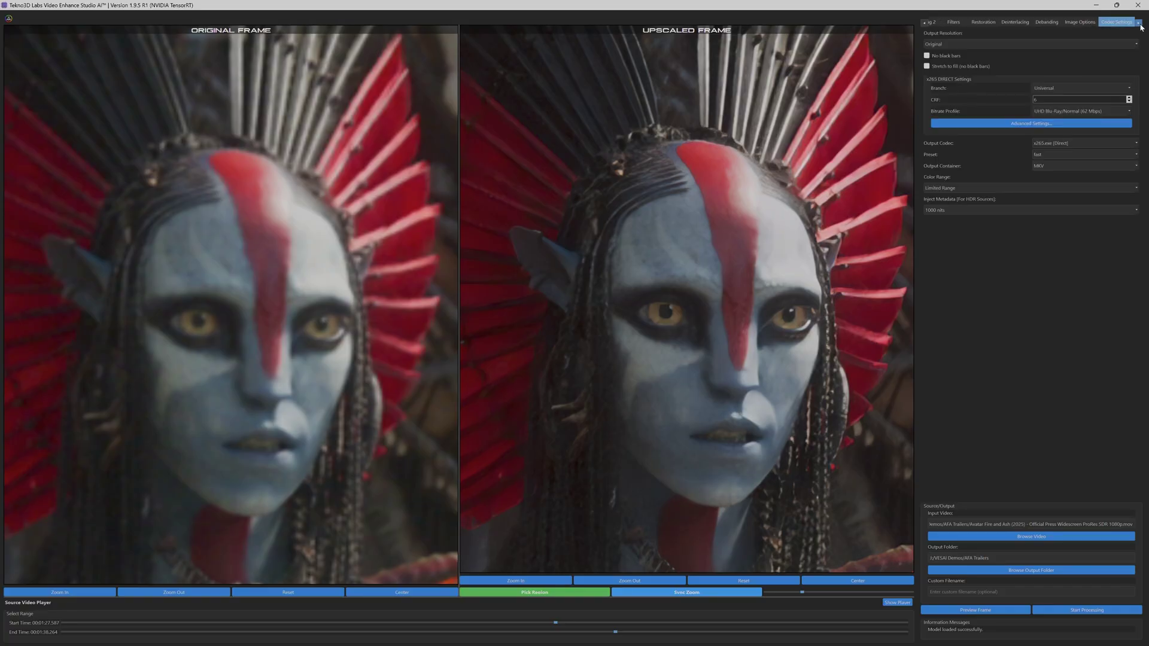
Set output resolution to UHD 3840x2160 and codec to Rigaya NVEncC (HEVC), keeping the bitrate profile.
click(1113, 44)
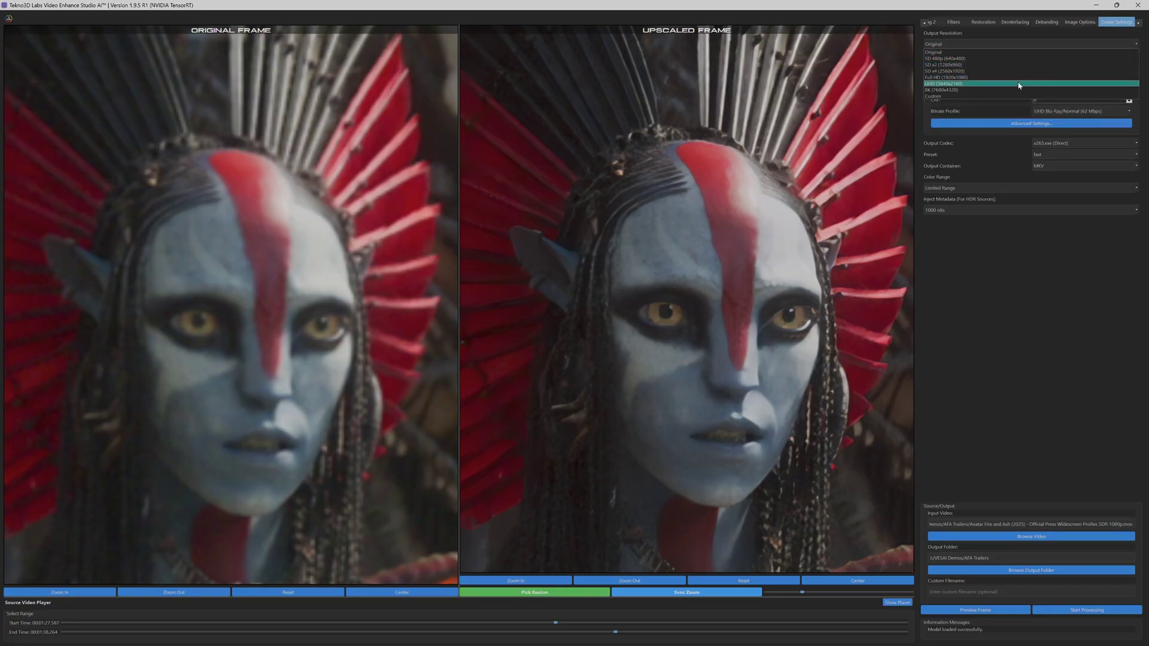
click(1056, 84)
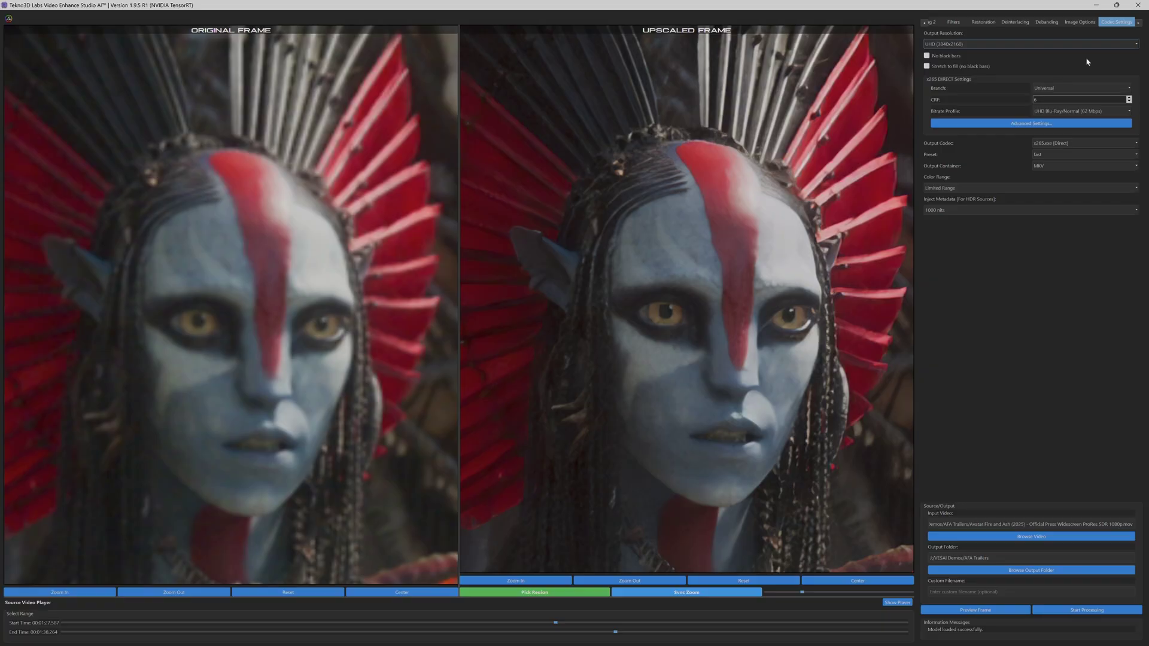
click(1137, 144)
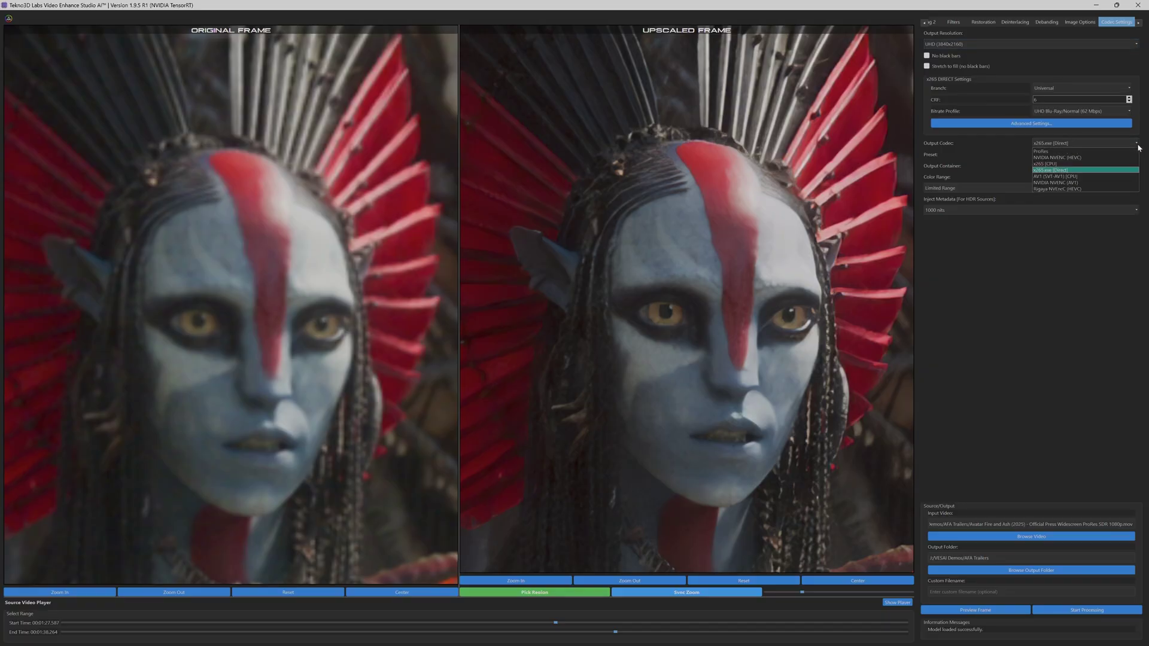
click(1125, 189)
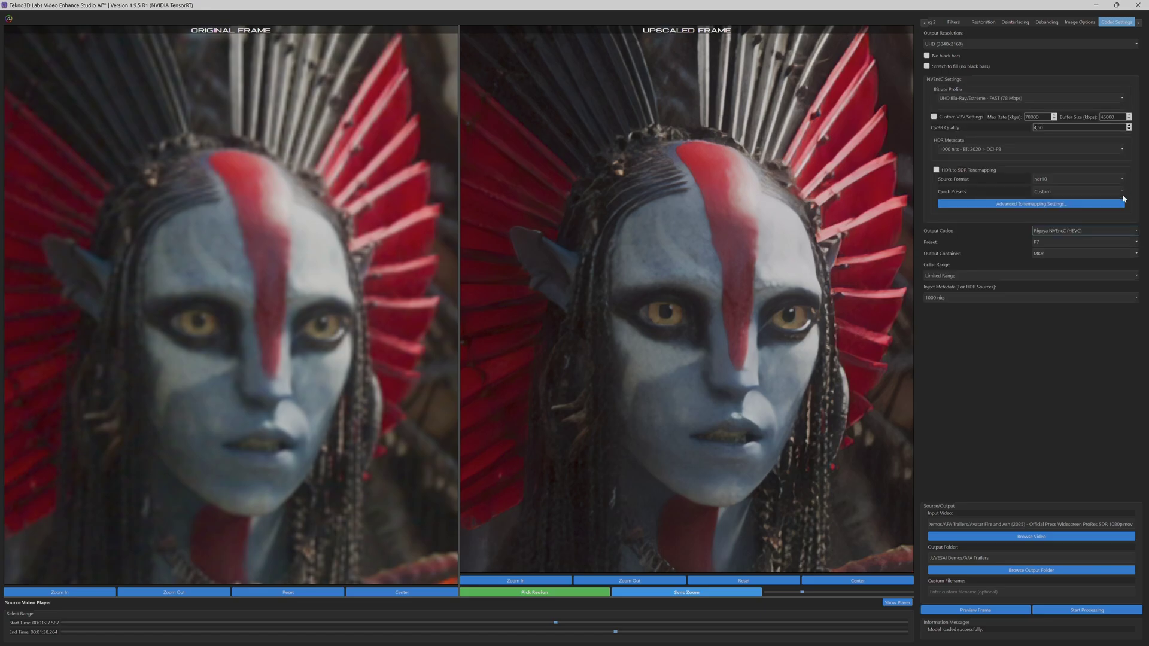
click(1122, 99)
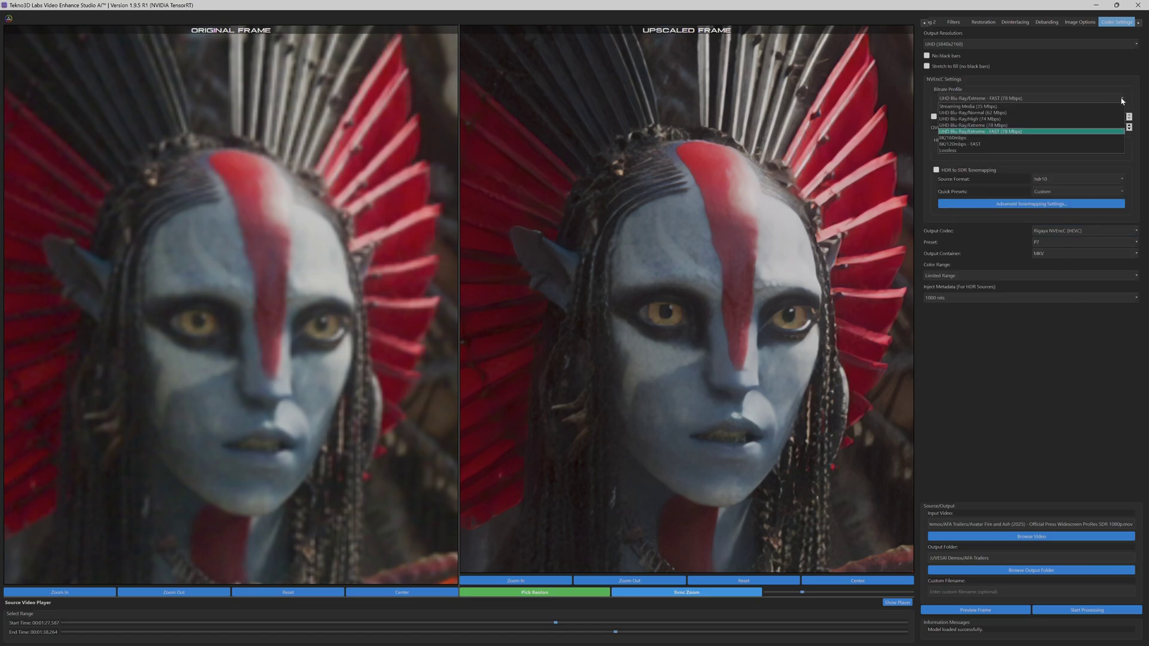
click(1122, 100)
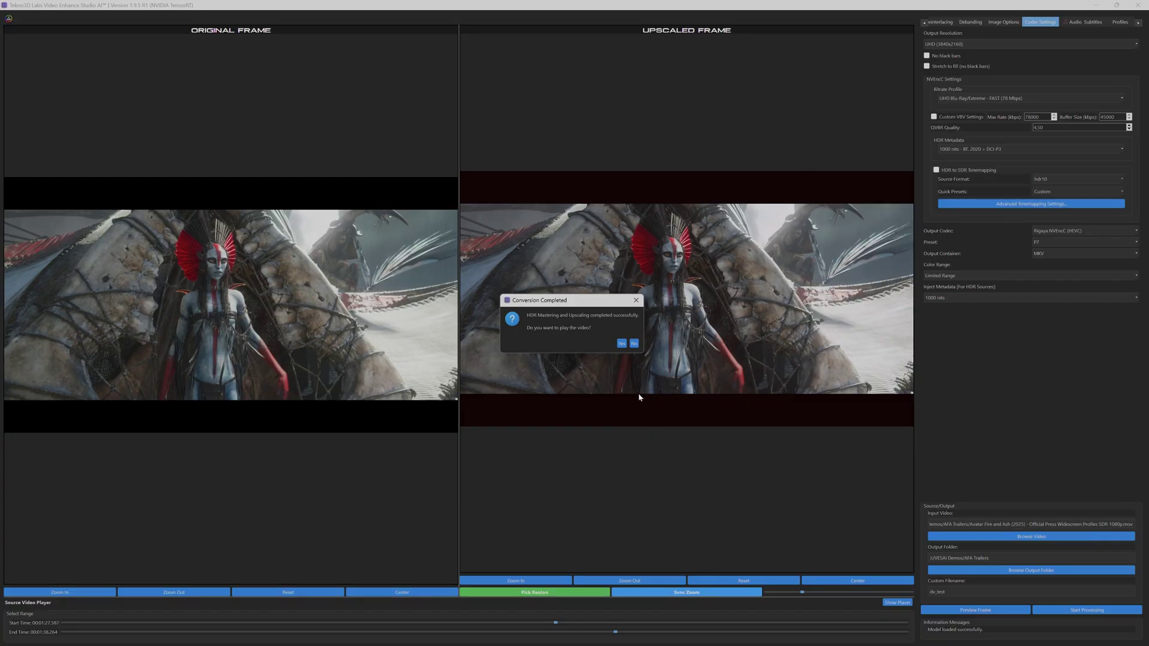
Play the new 4x master with native HDR10 playback, then close the Native HDR10 Playback window.
click(622, 344)
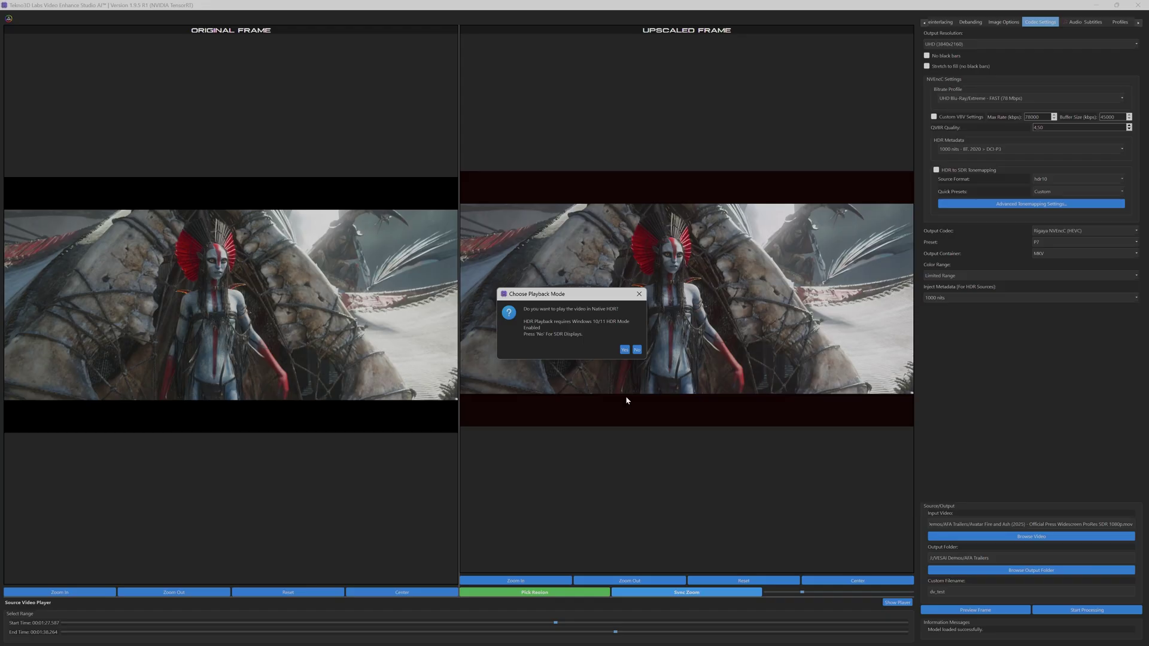
click(624, 351)
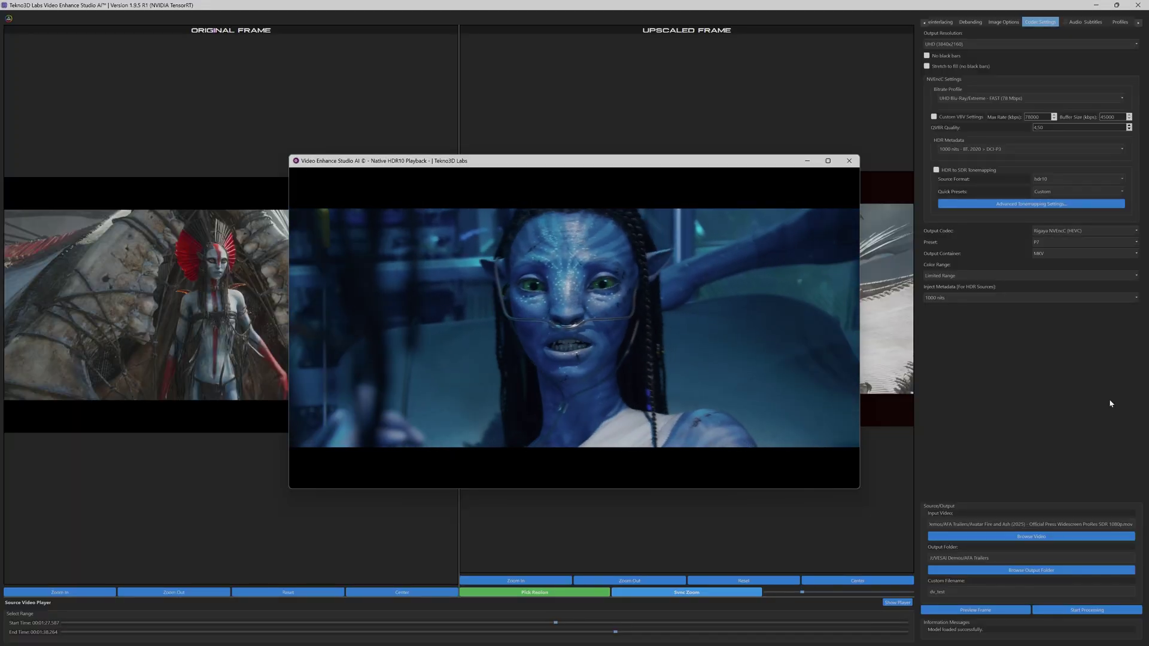
click(849, 161)
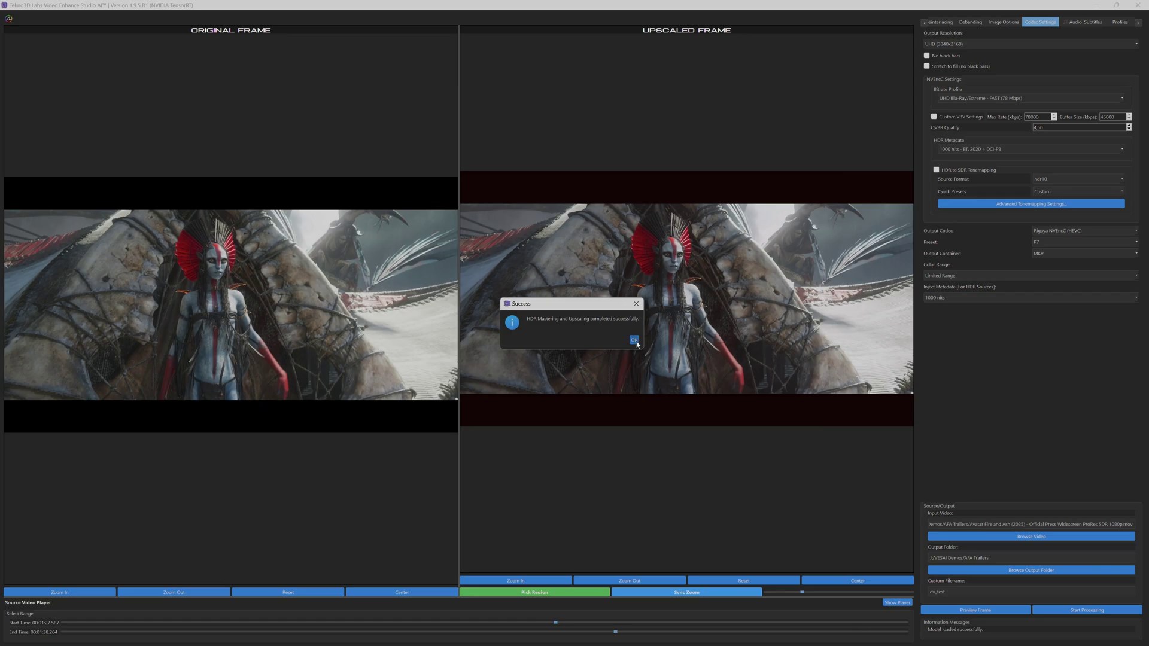